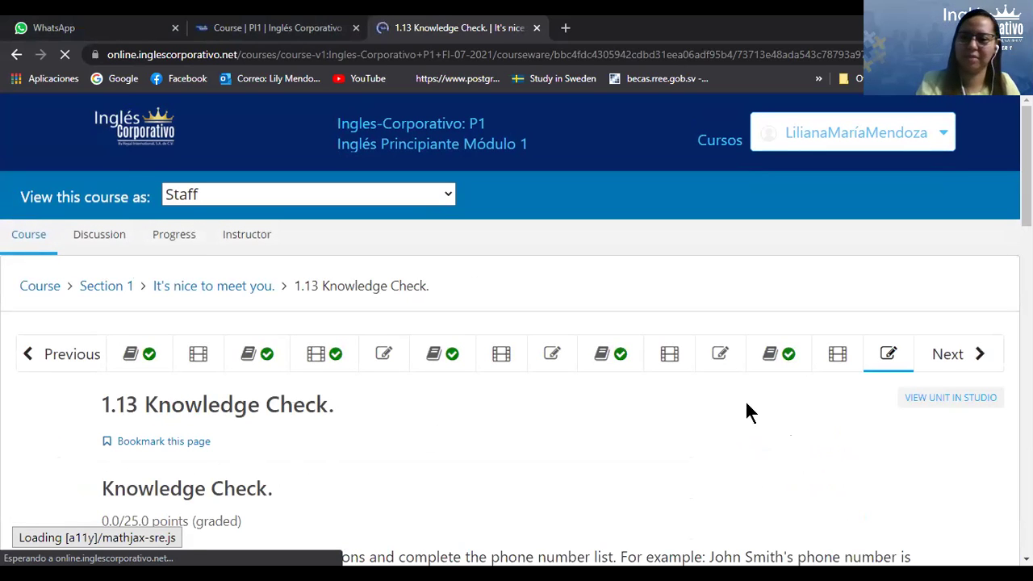
Step: Open the 1.13 Knowledge Check's listening audio in a separate tab and start playing it
scroll(745, 400, "down", 2)
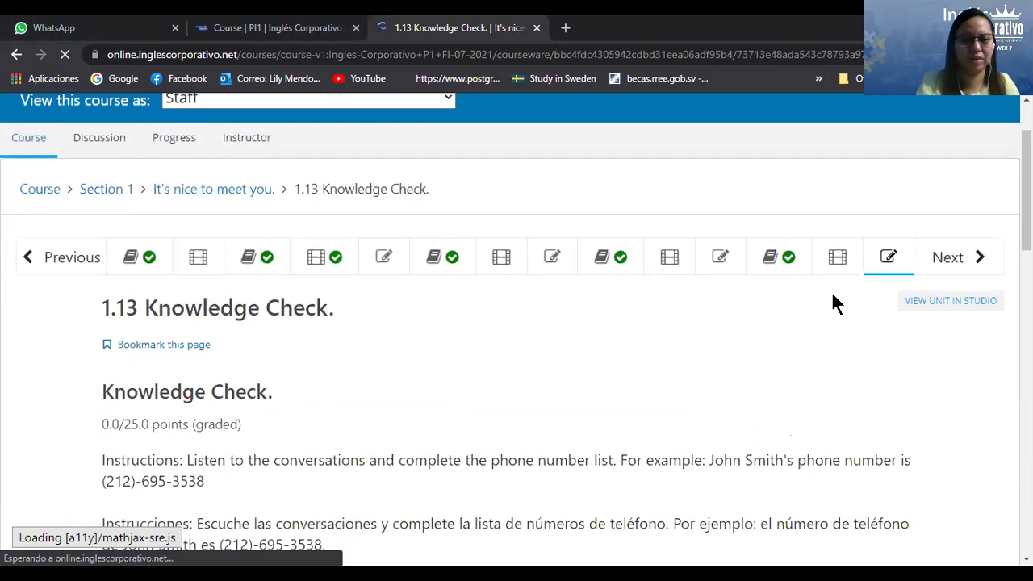
scroll(741, 343, "down", 1)
scroll(740, 341, "down", 1)
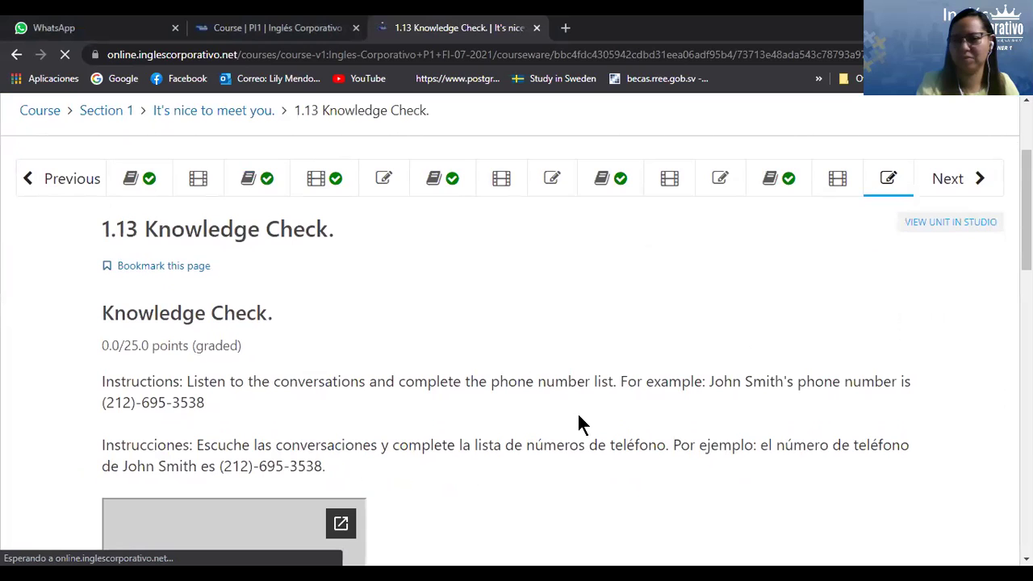
scroll(579, 422, "down", 2)
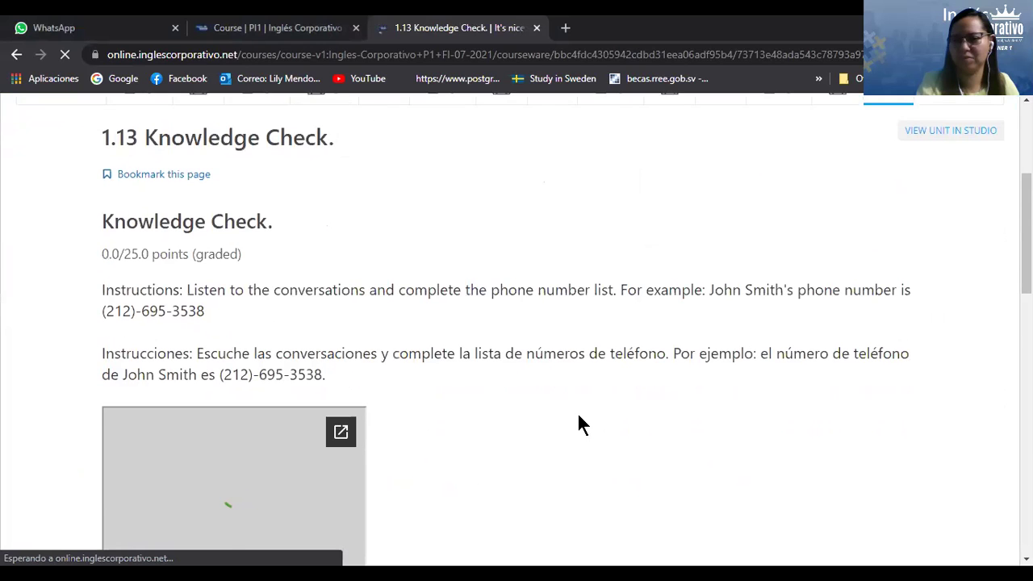
scroll(578, 416, "down", 3)
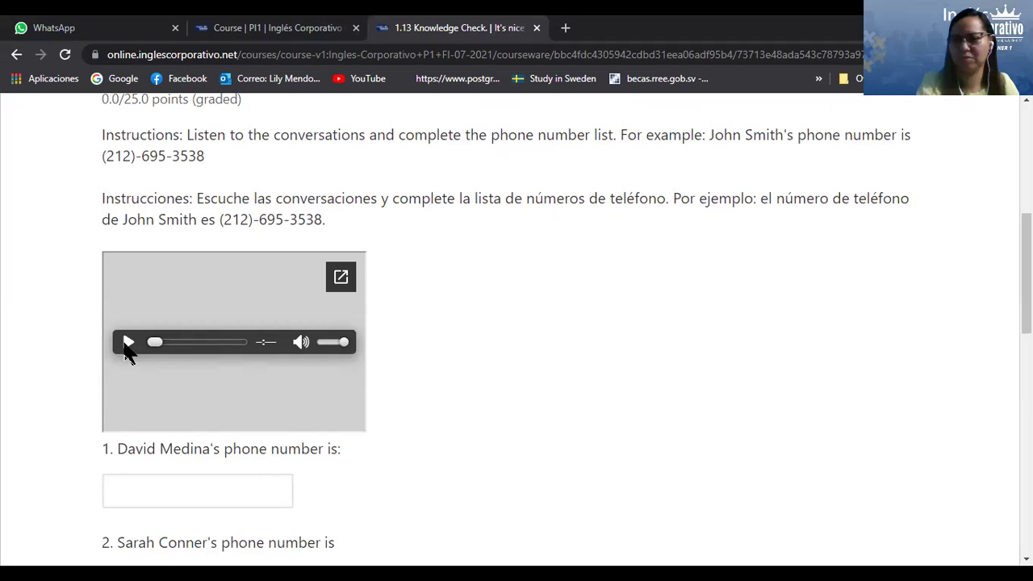
left_click(341, 279)
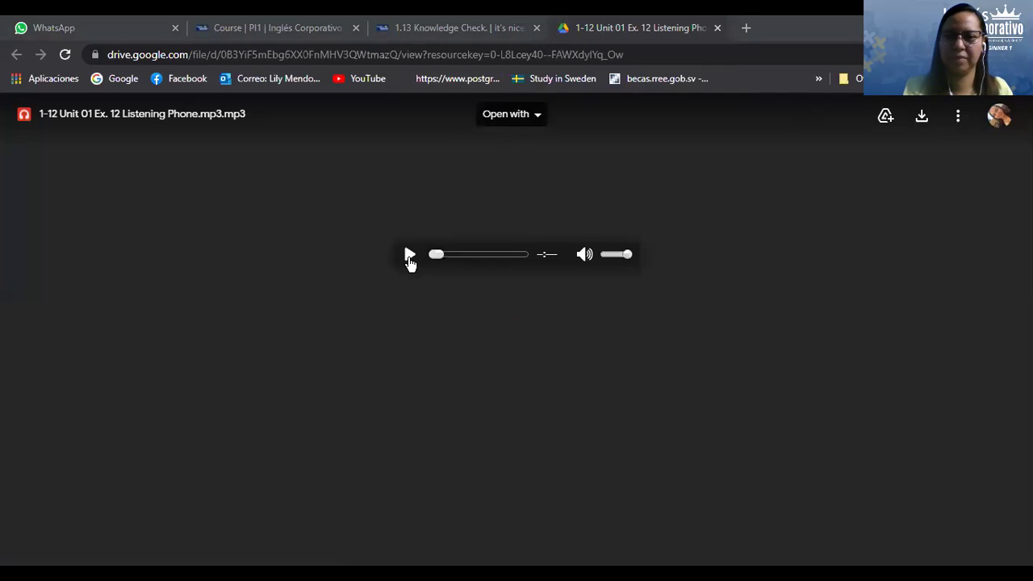
left_click(409, 257)
left_click(452, 27)
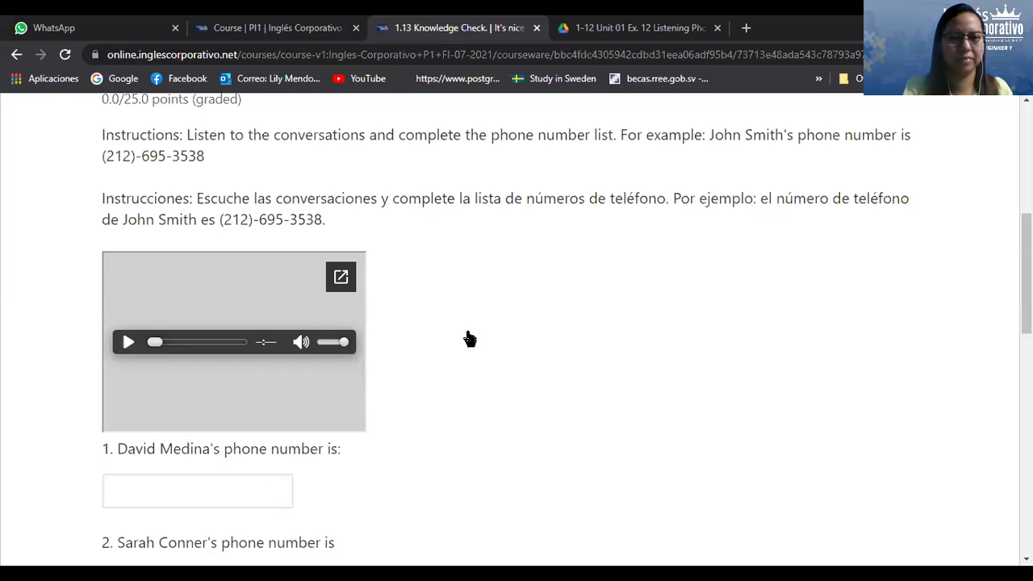
scroll(468, 339, "down", 2)
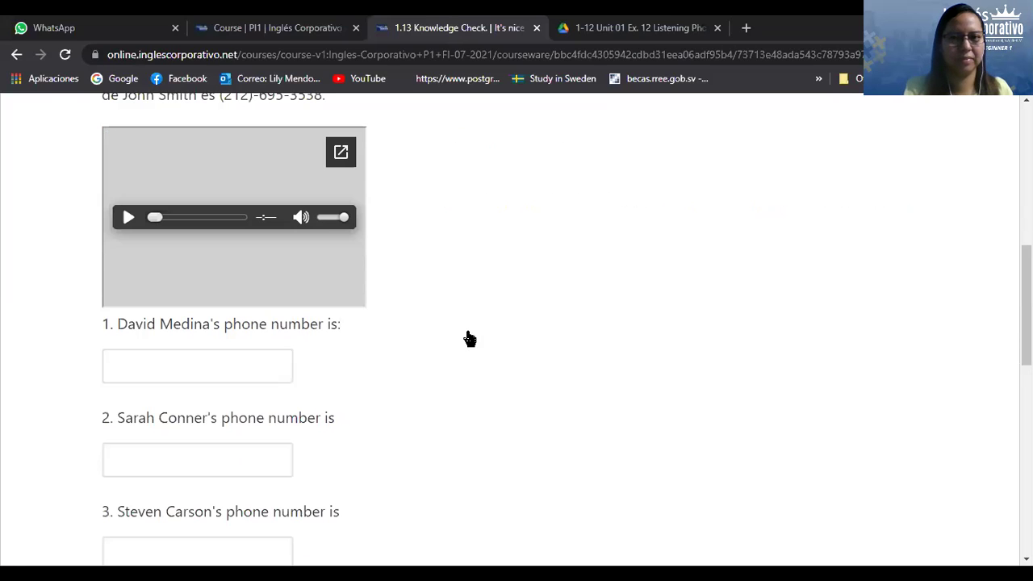
left_click(611, 30)
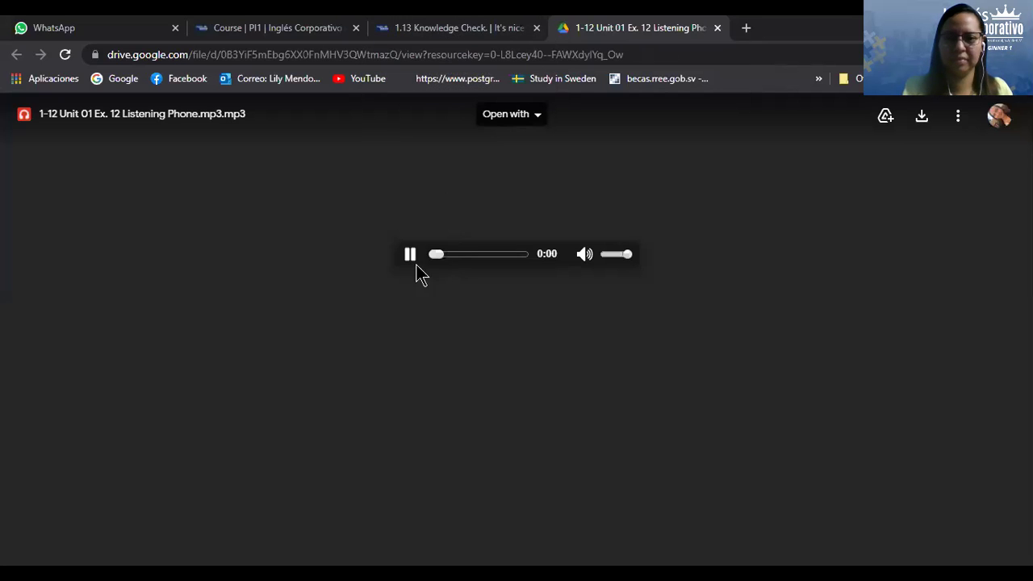
Step: Return to the 1.13 Knowledge Check and look through phone number questions 1 to 6 while the audio plays
left_click(479, 30)
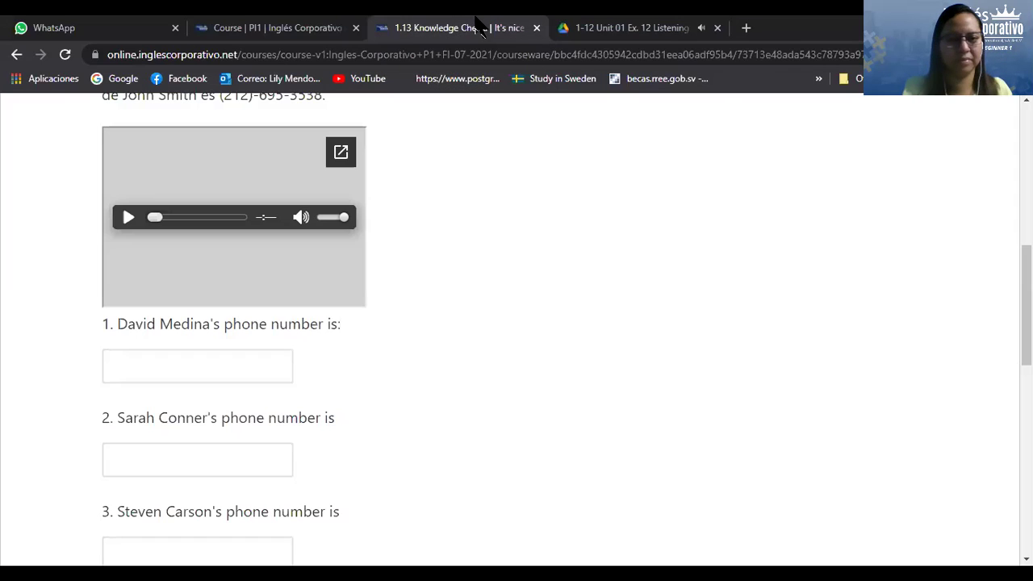
scroll(597, 333, "down", 3)
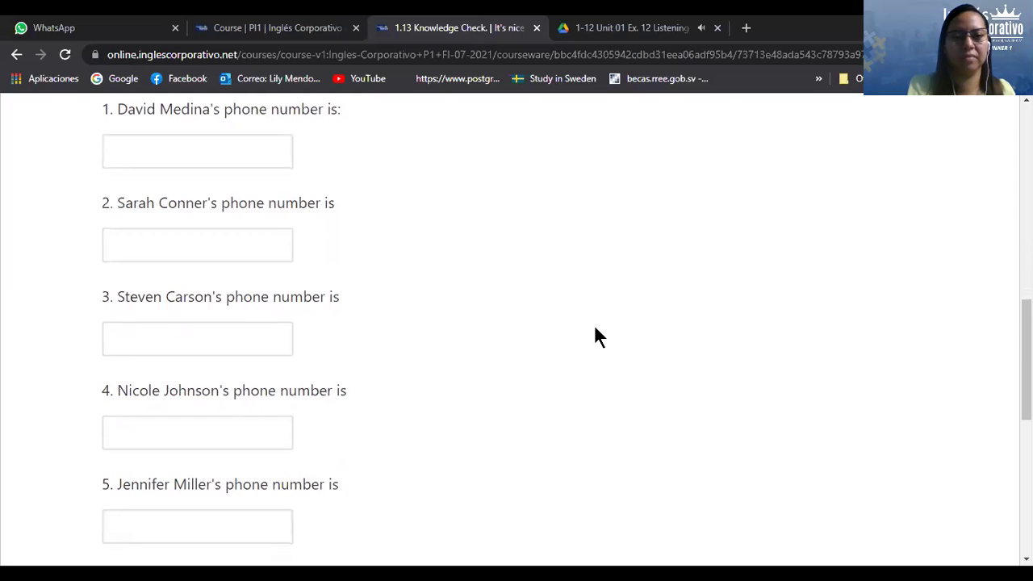
scroll(594, 328, "down", 1)
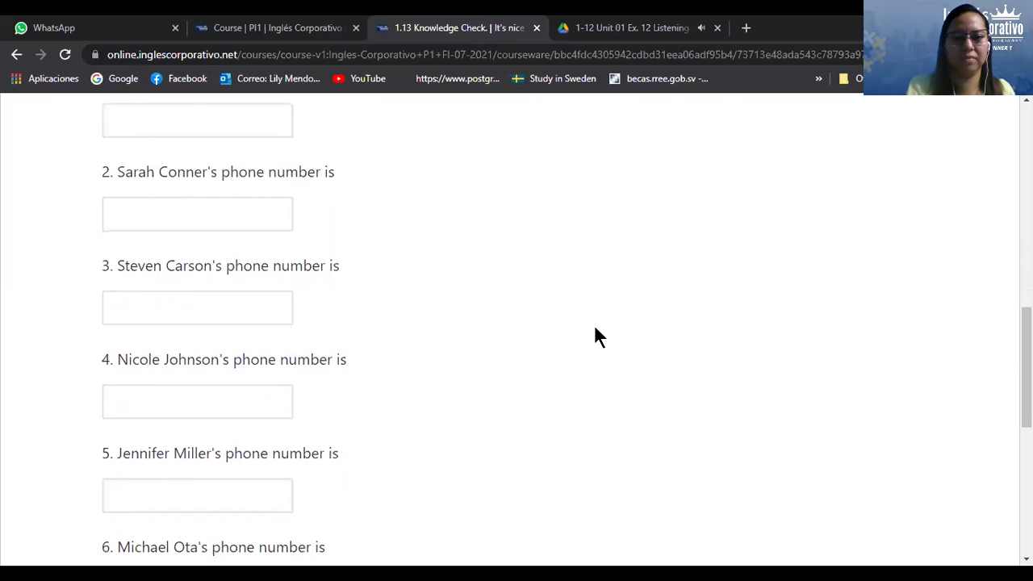
scroll(595, 329, "down", 1)
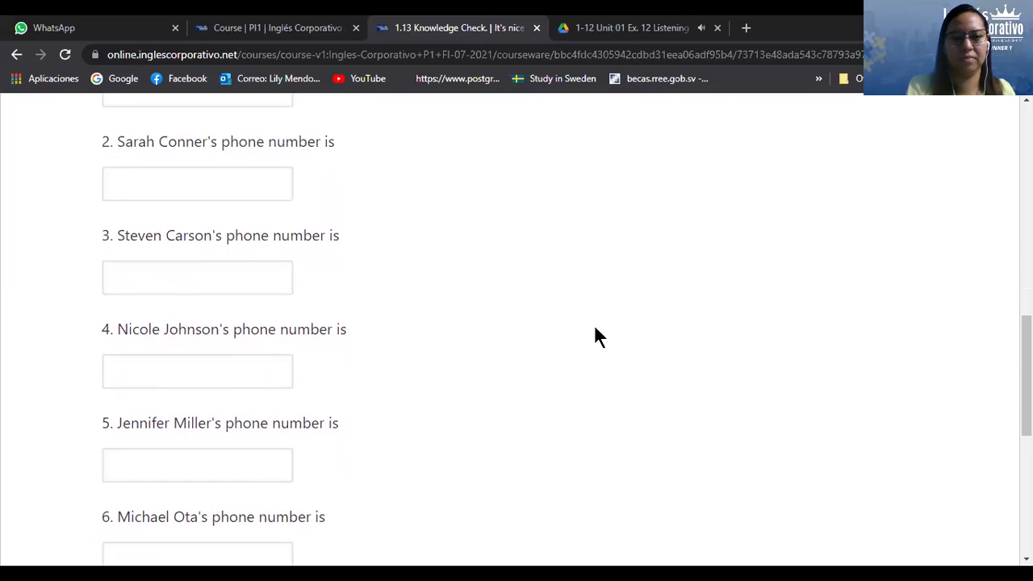
scroll(597, 334, "down", 1)
scroll(597, 334, "down", 1)
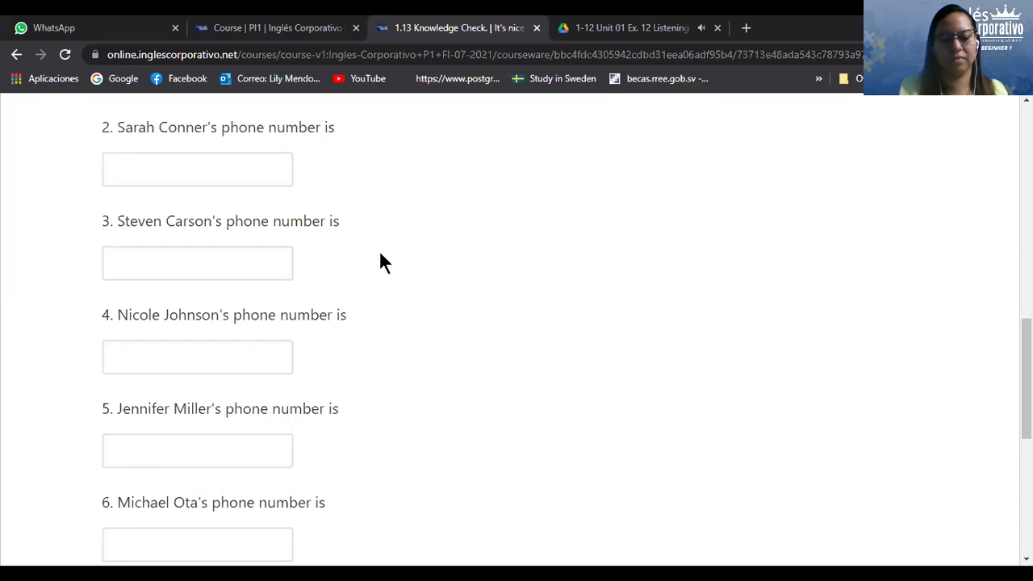
scroll(383, 263, "down", 1)
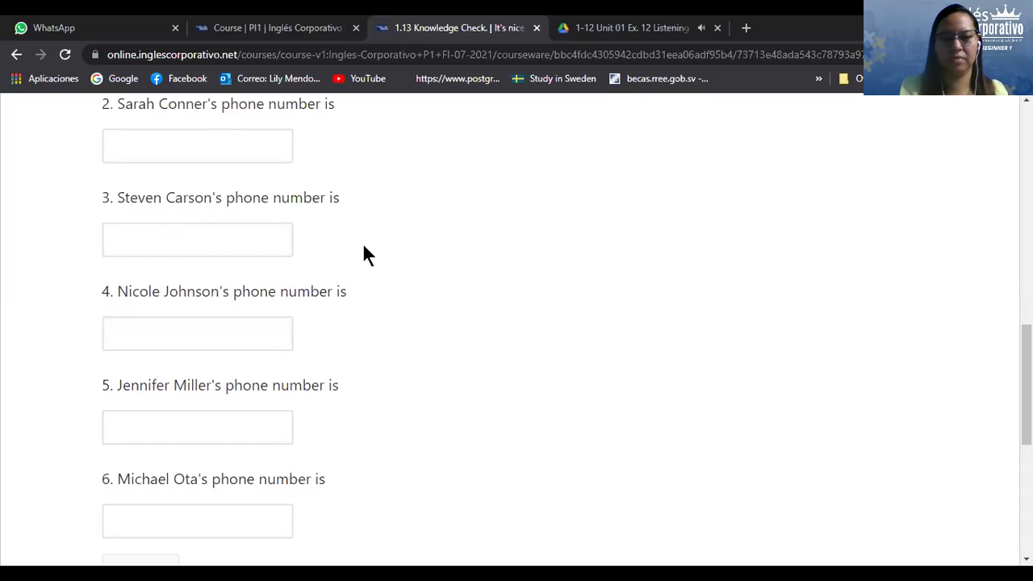
scroll(364, 251, "down", 2)
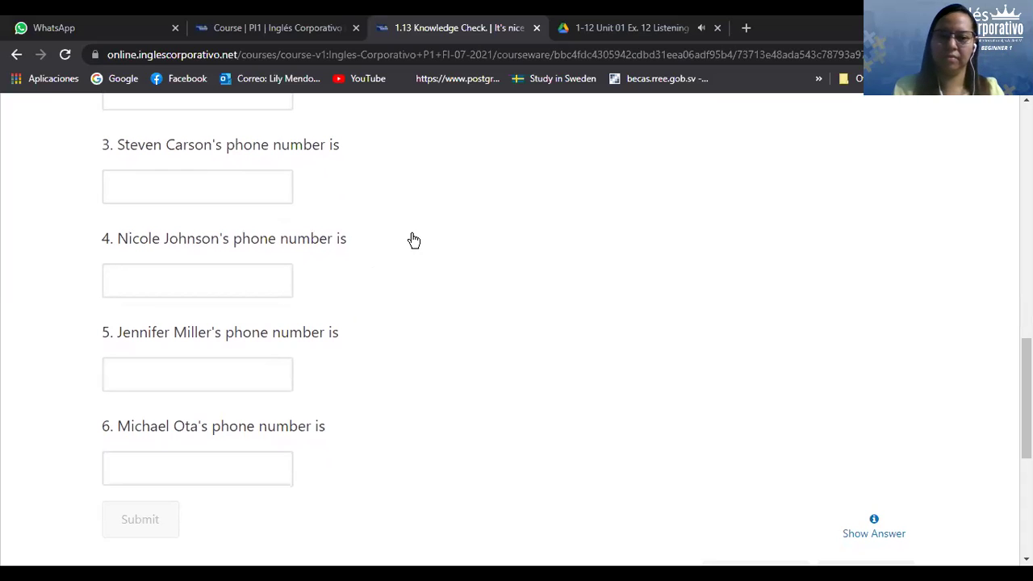
Step: Answer question 6 with the contact's phone number as digits only, without spaces or hyphens
left_click(272, 468)
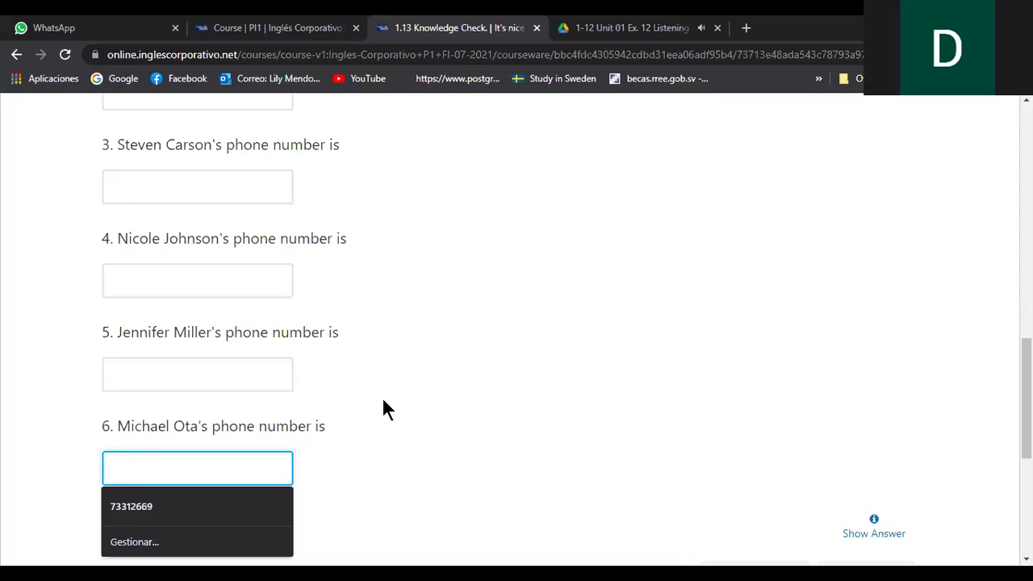
left_click(532, 509)
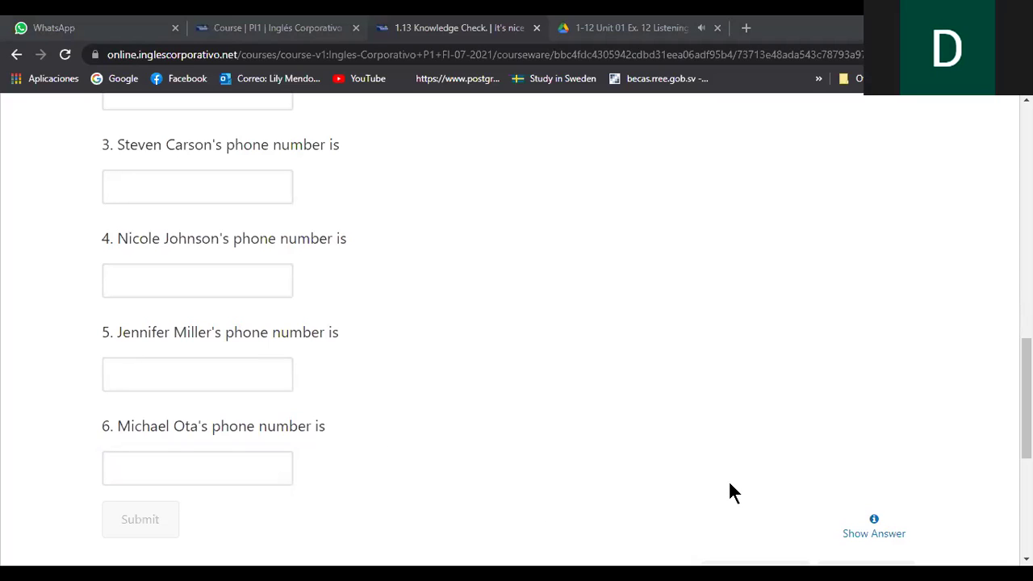
left_click(134, 462)
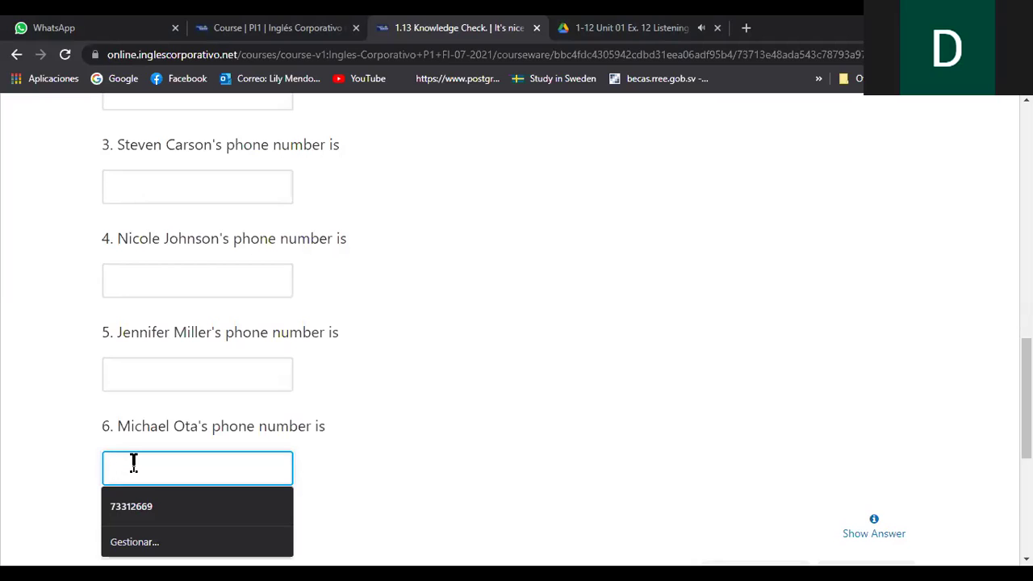
type("718")
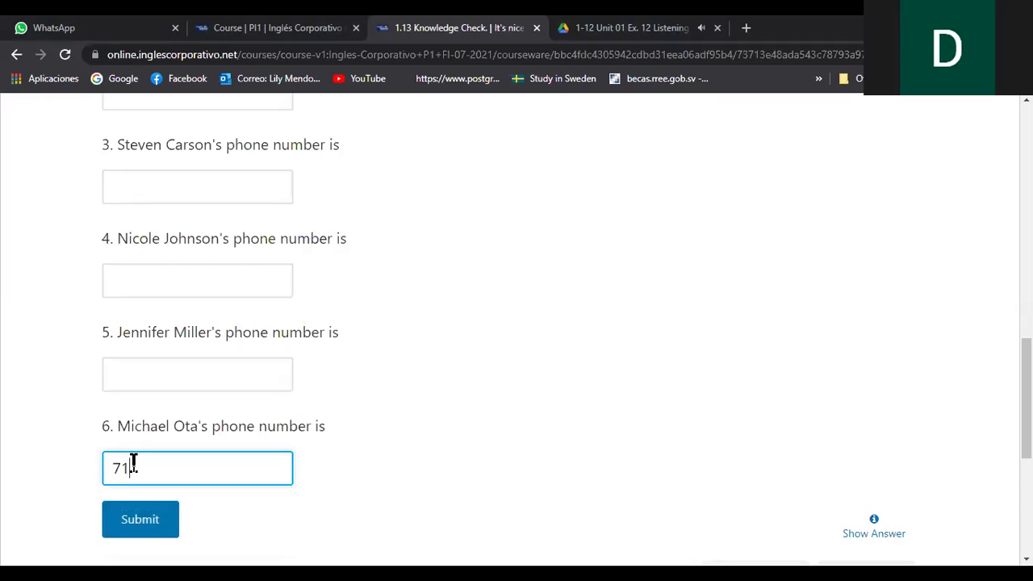
type("5559960")
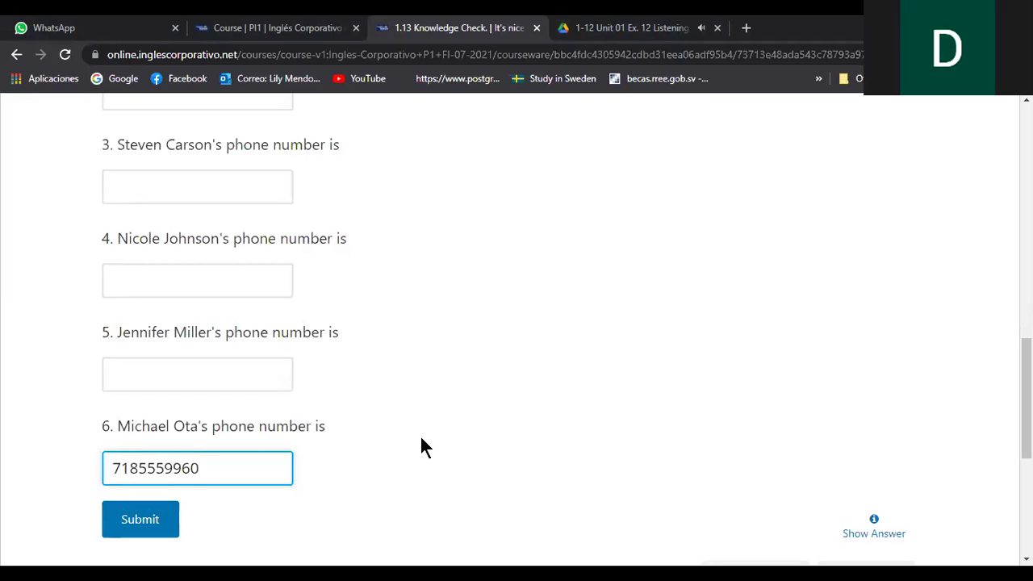
Step: Submit the 1.13 Knowledge Check with only question 6 answered and check the grading
key("Left")
key("Left")
key("Left")
key("Left")
key("Left")
key("Left")
key("Left")
key("Left")
key("Right")
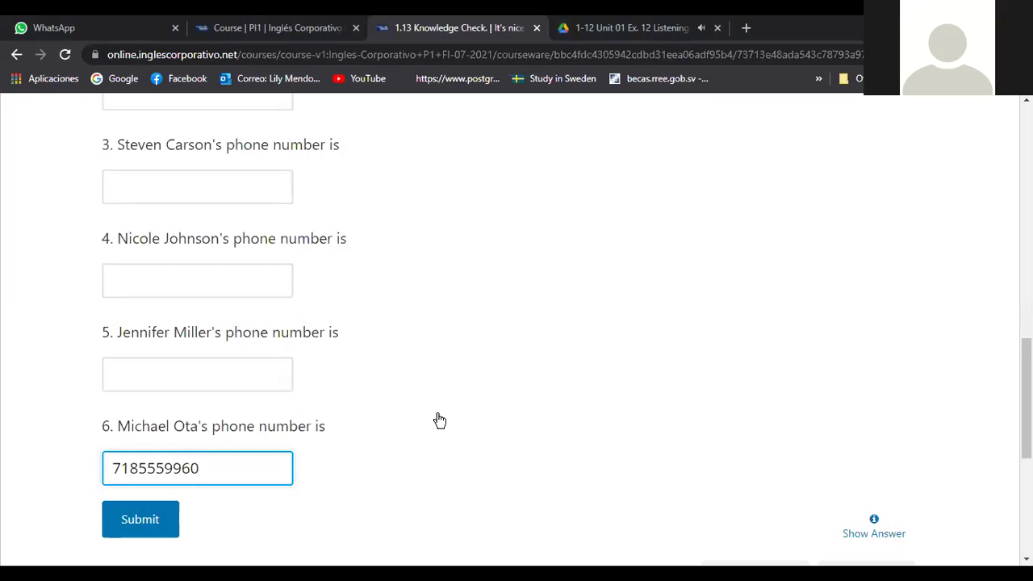
left_click(139, 521)
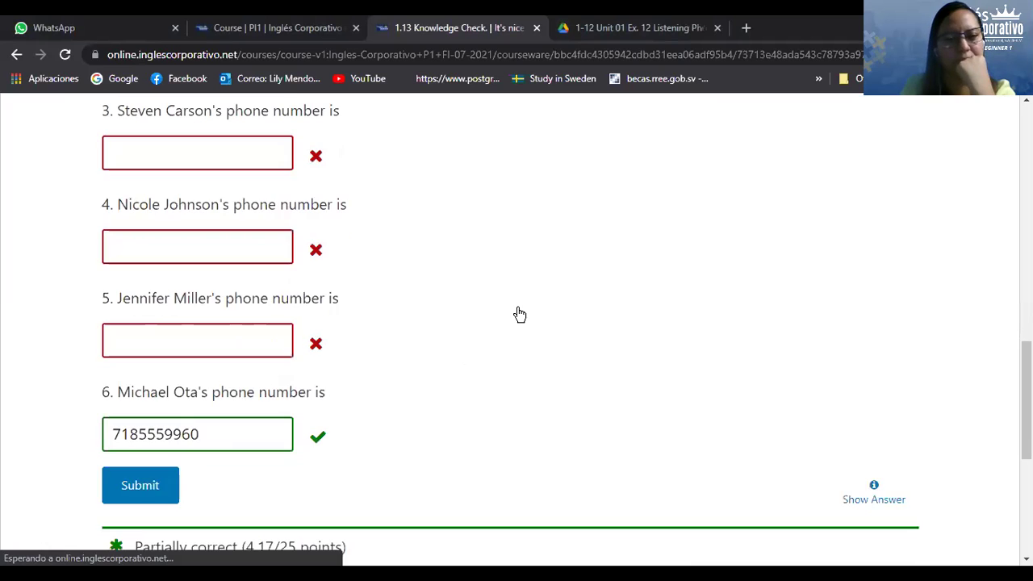
scroll(519, 314, "down", 1)
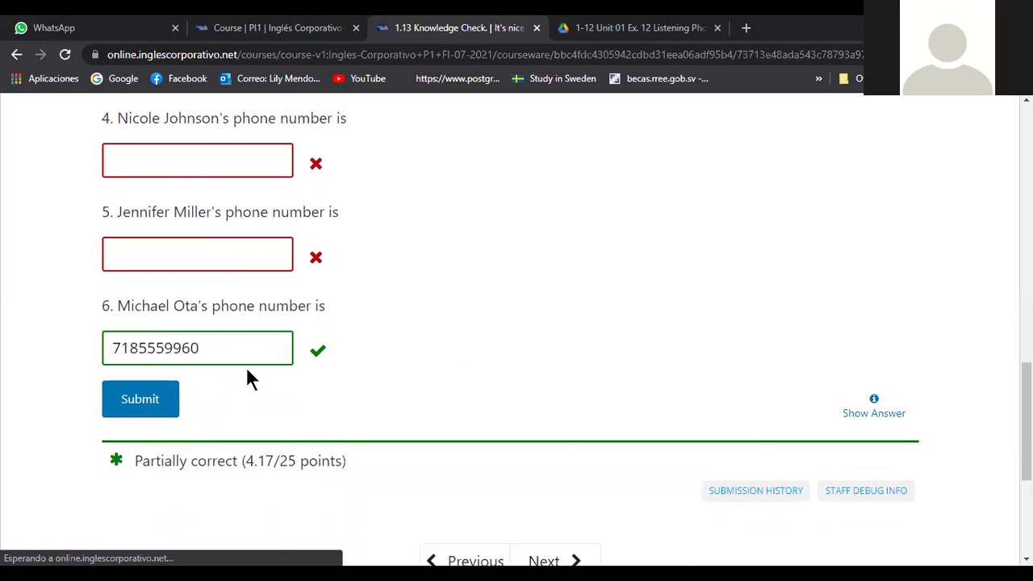
scroll(506, 358, "down", 1)
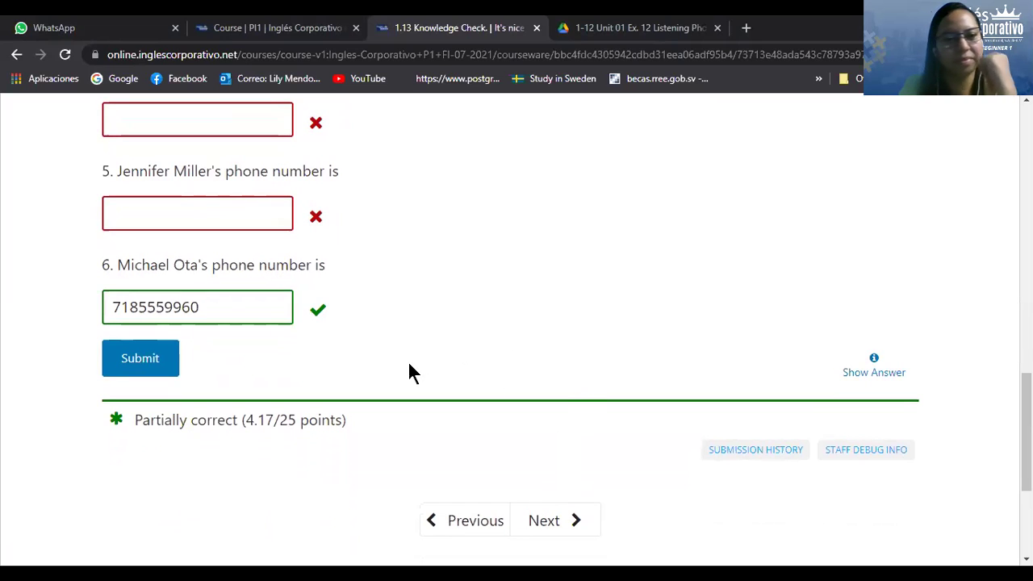
Step: Go through the digits of the phone number in the question 6 answer
left_click(233, 310)
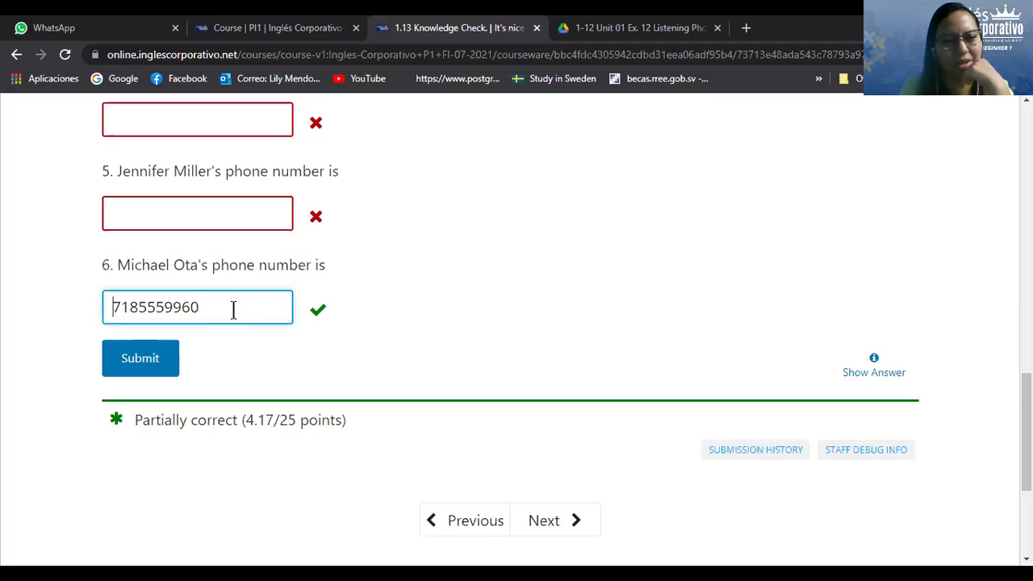
key("Home")
key("Right")
key("Right")
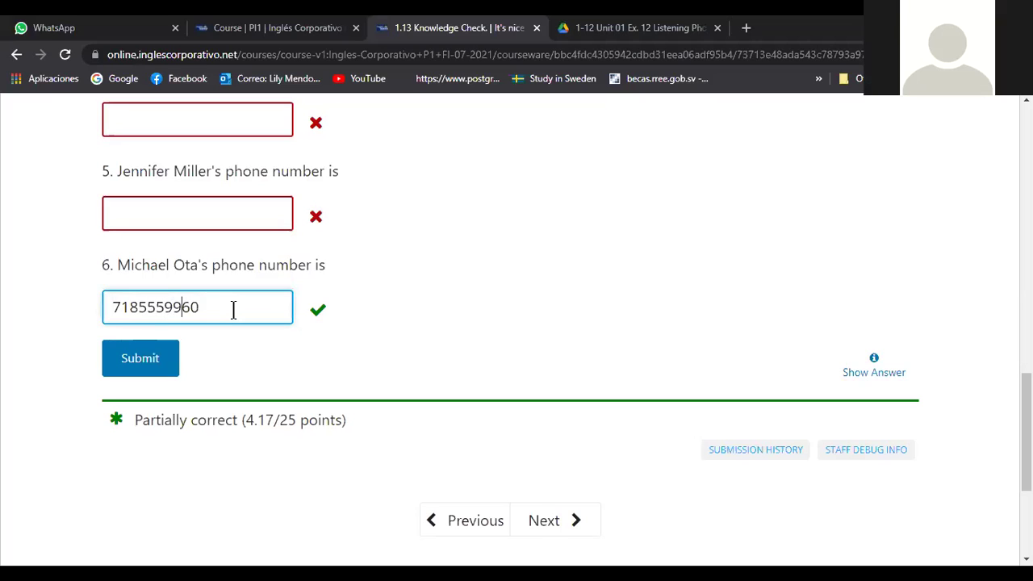
key("Right")
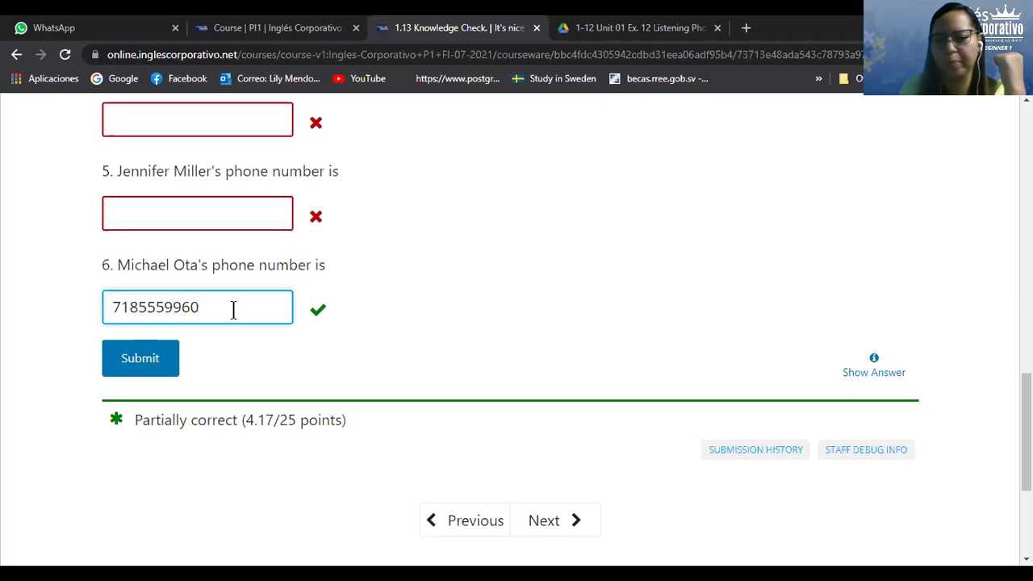
left_click(462, 309)
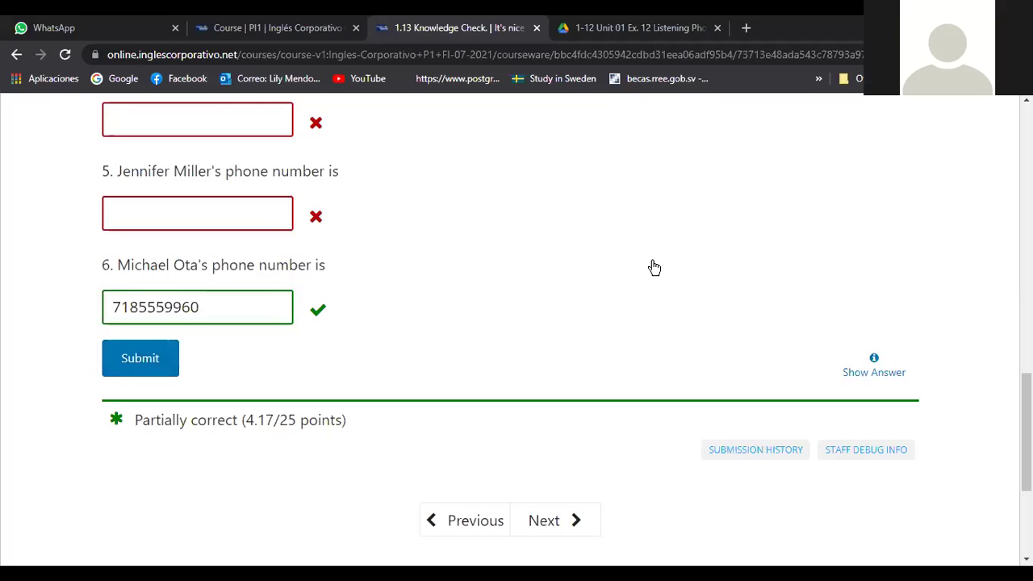
Step: Try a leading space before the phone number in question 6, and remove it
left_click(225, 306)
key("Left")
key("Left")
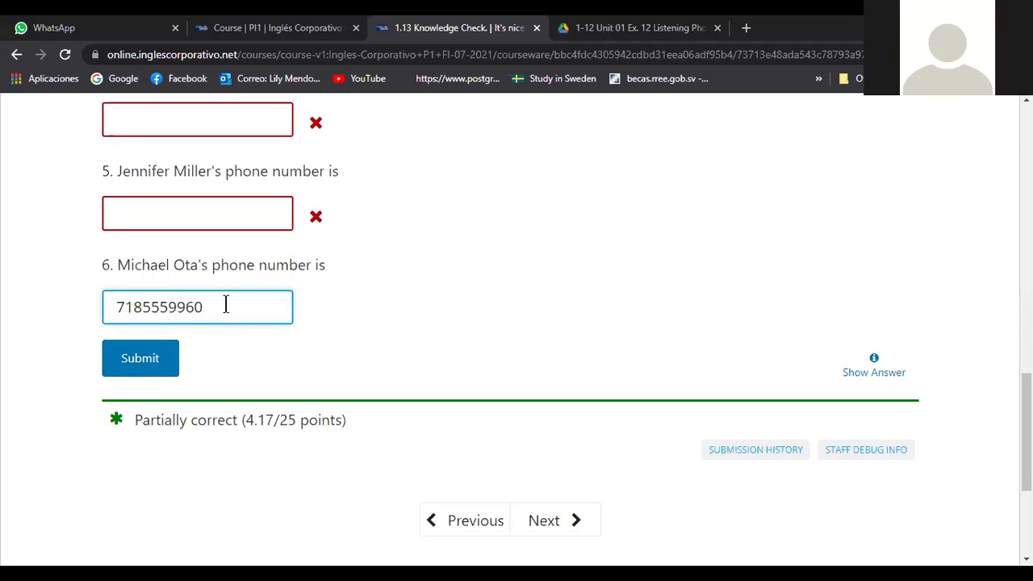
key("Left")
key("Left")
key("Left")
key("Left")
key("Left")
key("Left")
key("Left")
key("Left")
key("Left")
key("BackSpace")
left_click(489, 306)
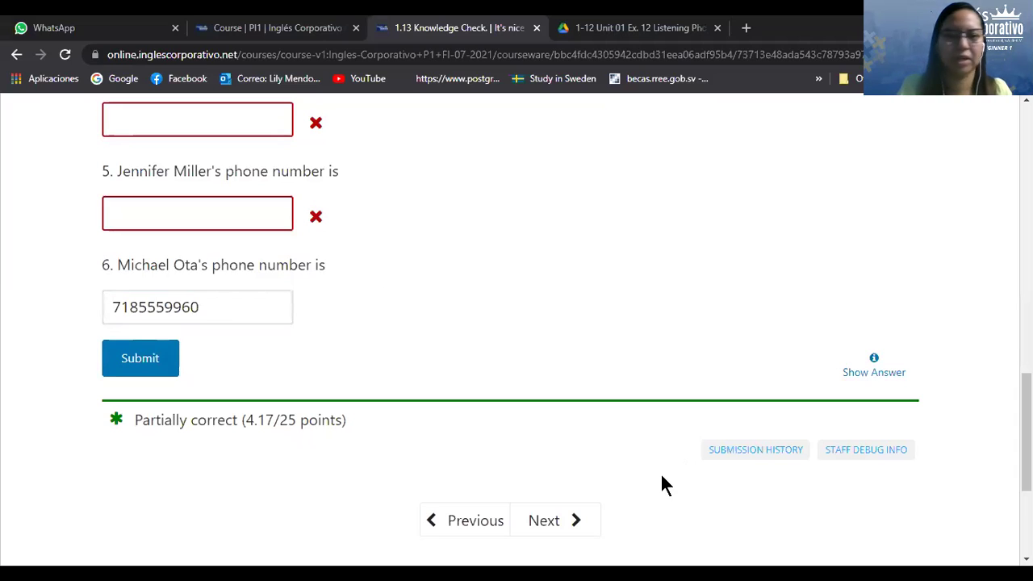
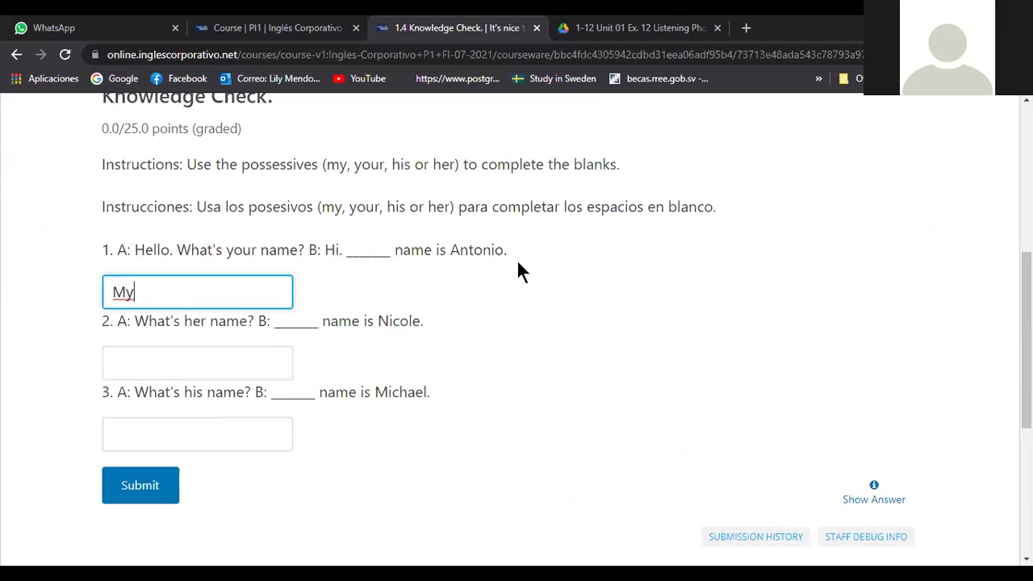
Step: In the 1.4 Knowledge Check, fill in "Her" for question 2 and "His" for question 3
left_click(163, 355)
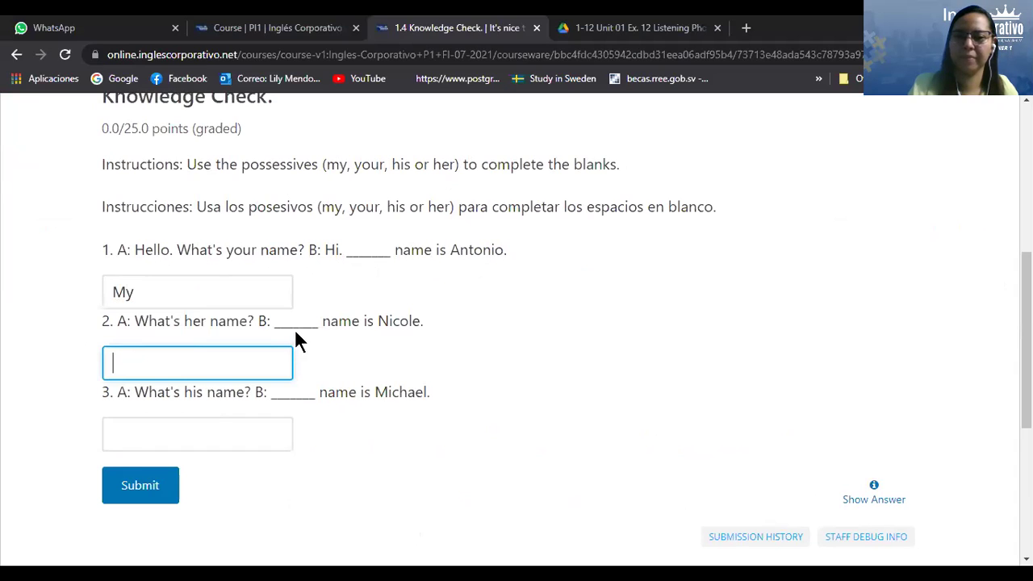
type("Her")
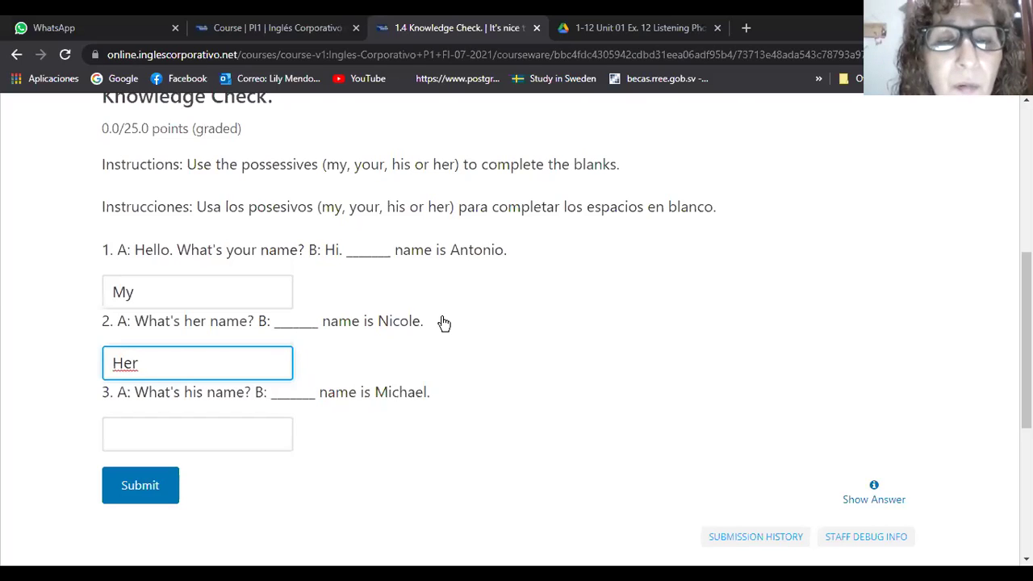
left_click(154, 425)
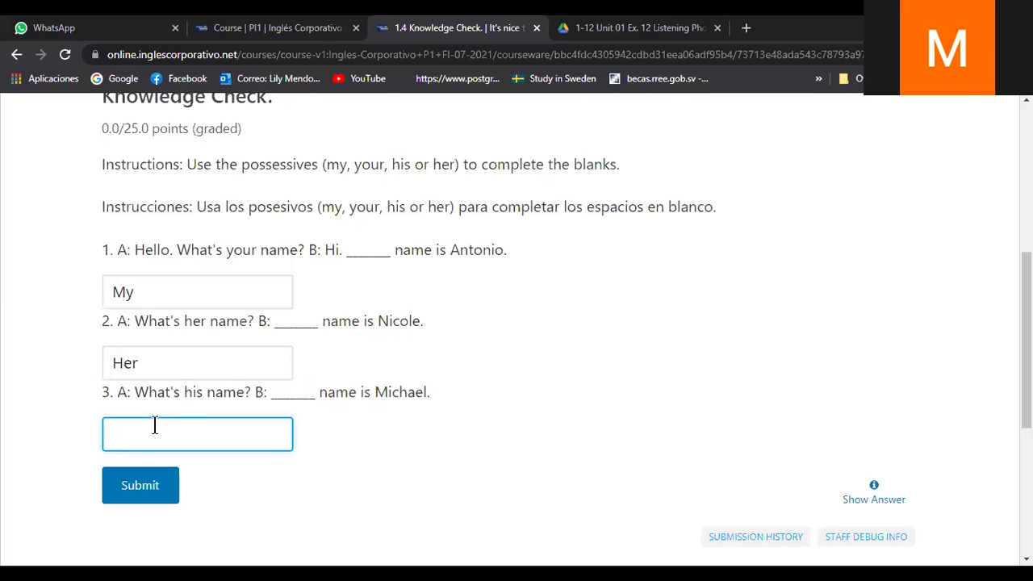
type("His")
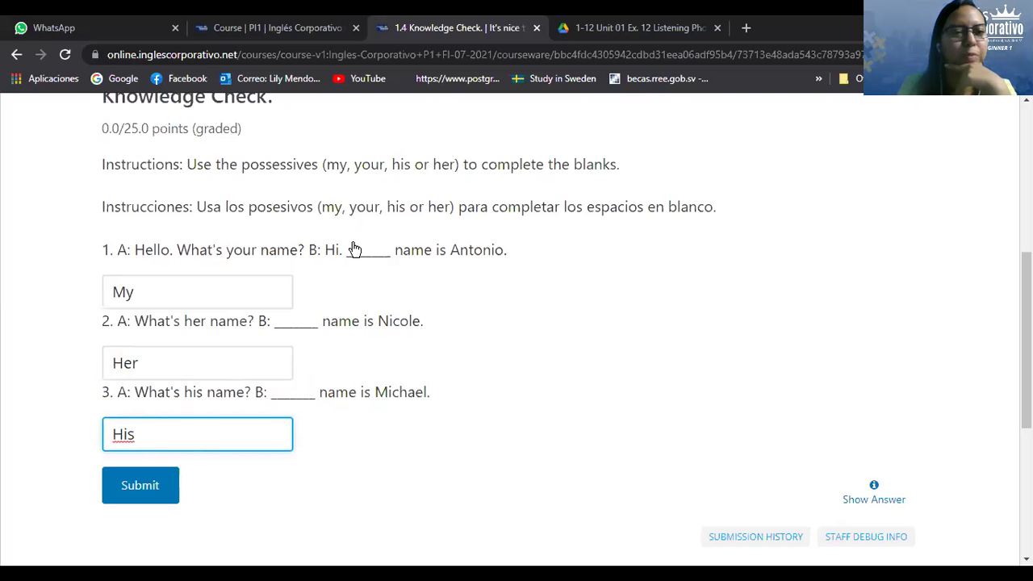
Step: Review the answers "My", "Her" and "His" in the 1.4 Knowledge Check and submit them
left_click(125, 292)
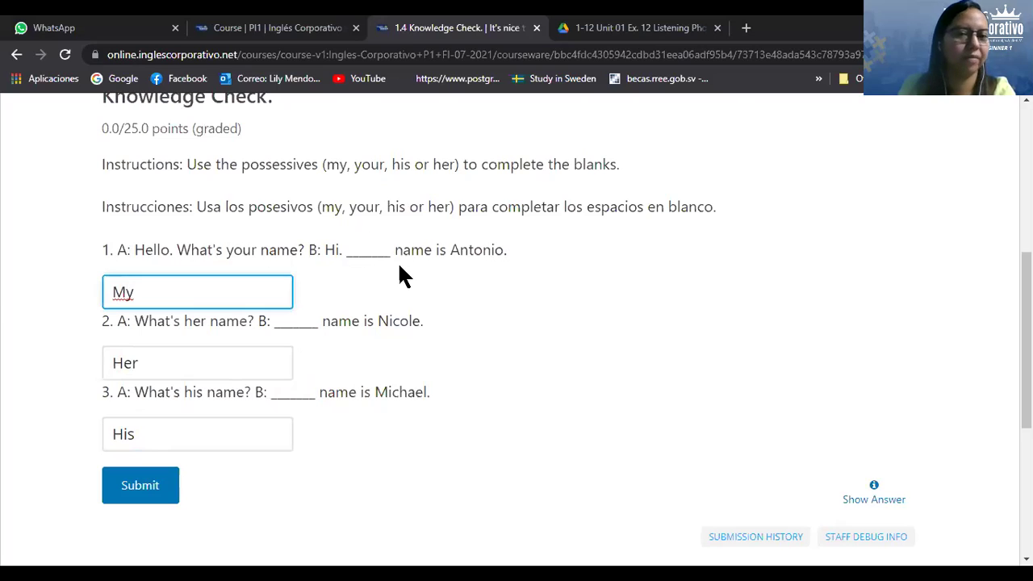
left_click(463, 291)
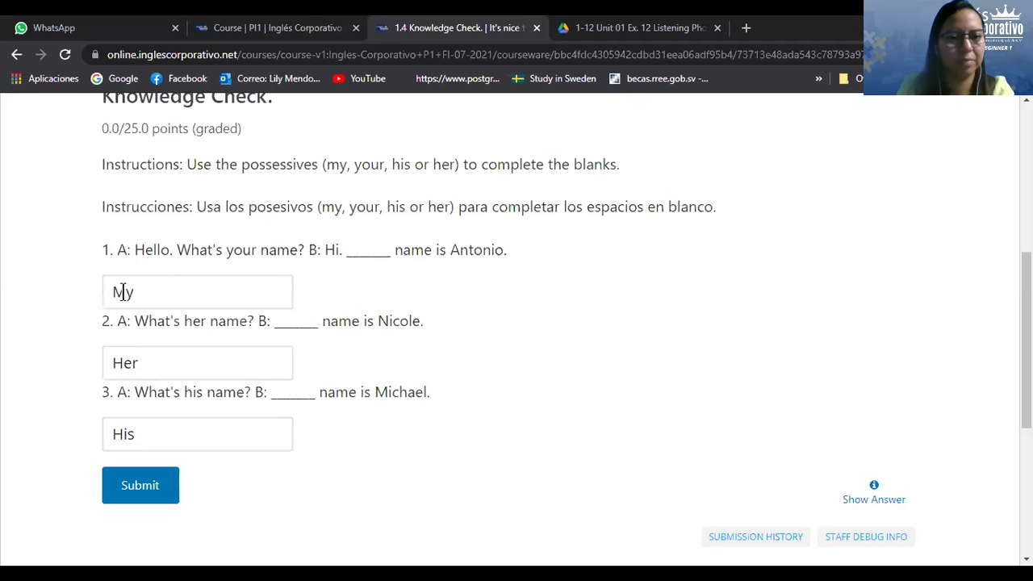
key("Tab")
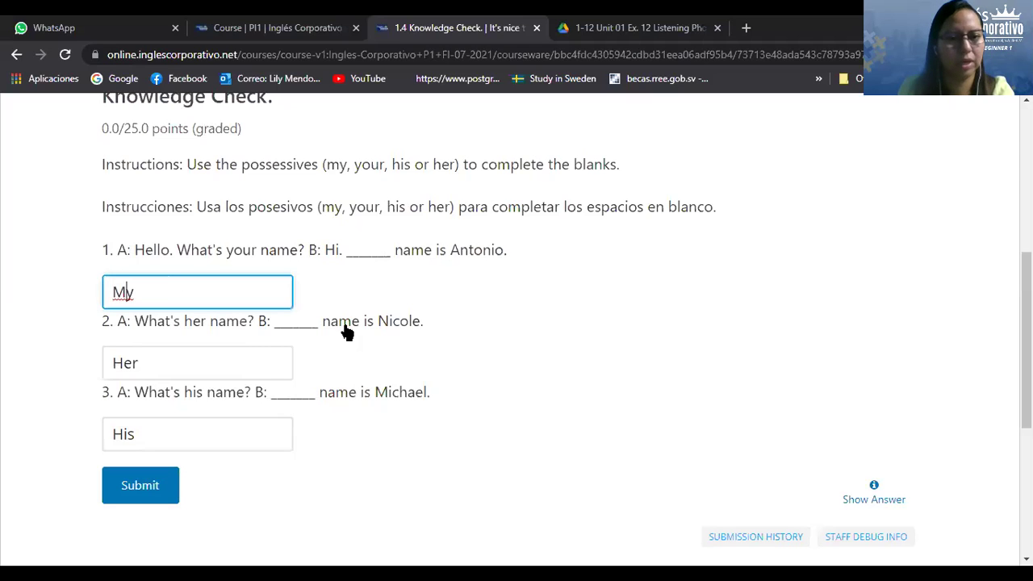
left_click(231, 358)
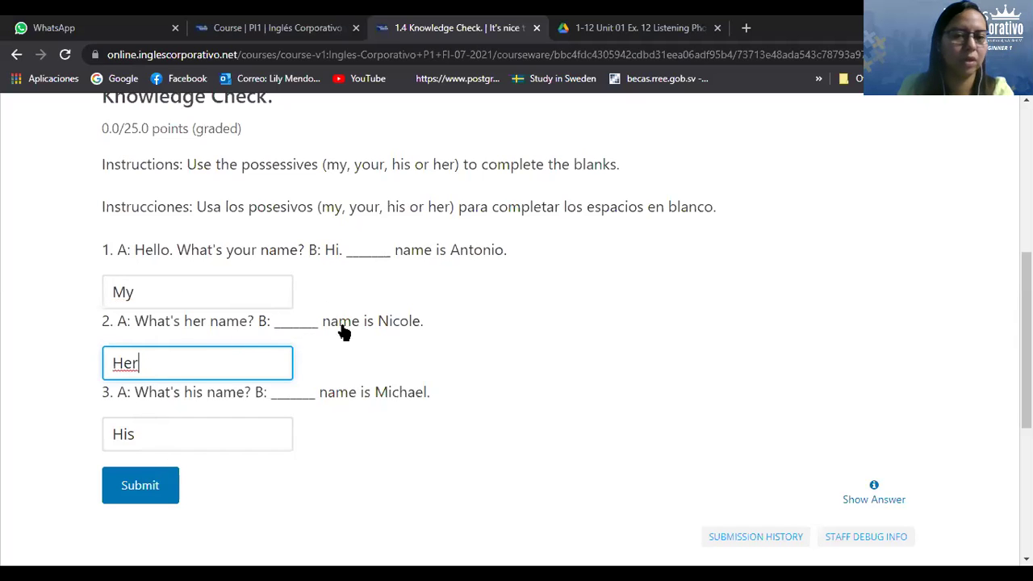
left_click(586, 403)
left_click(282, 436)
left_click(77, 444)
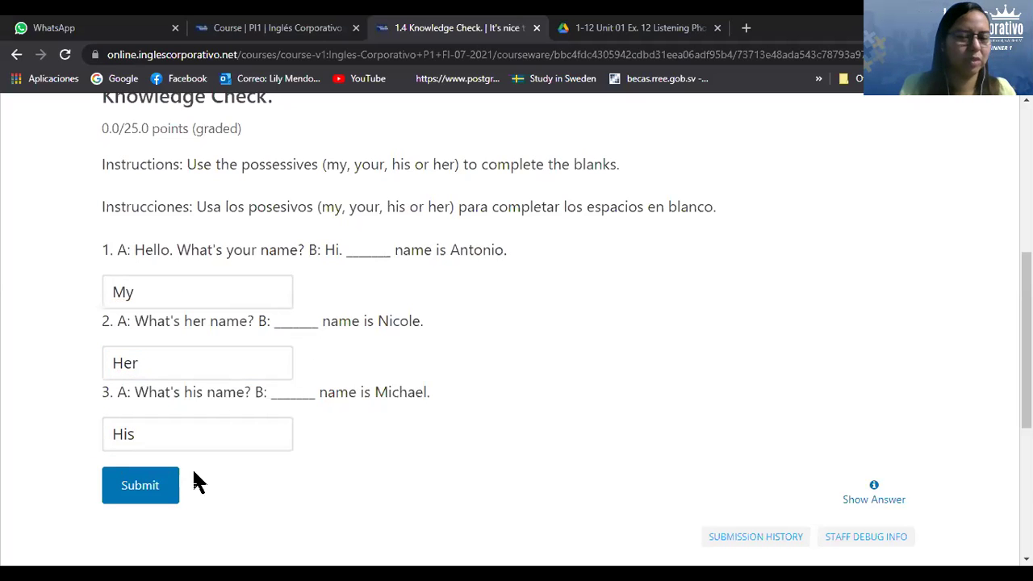
left_click(145, 486)
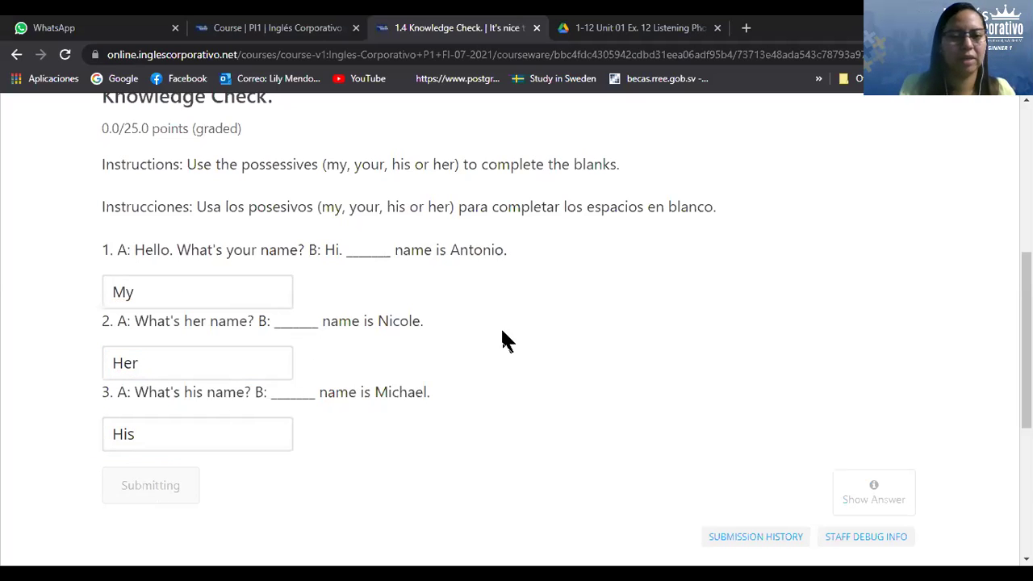
scroll(500, 326, "down", 1)
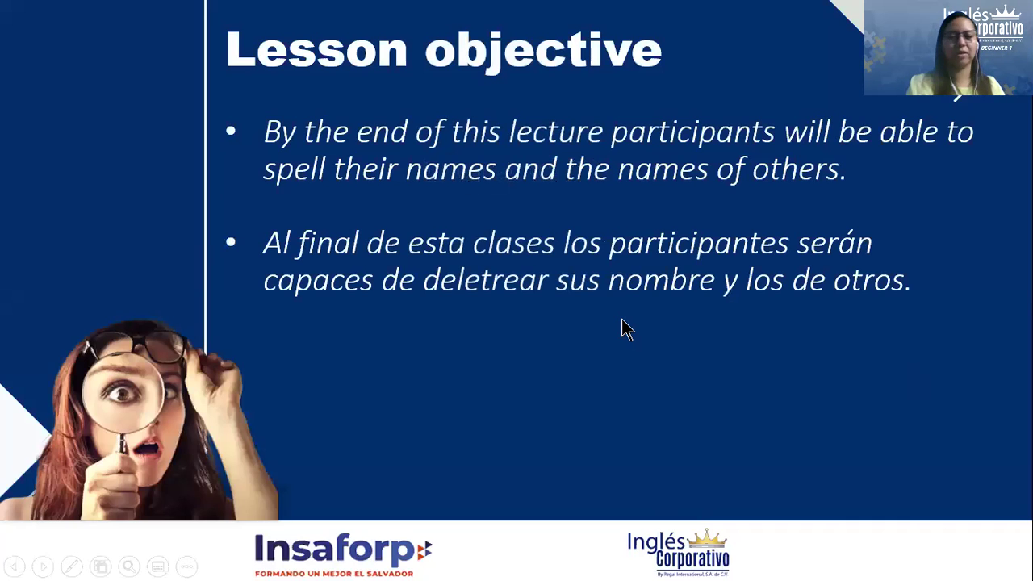
Step: Advance the lesson slideshow to "The Alphabet" slide and return to the course page in the browser
key("Right")
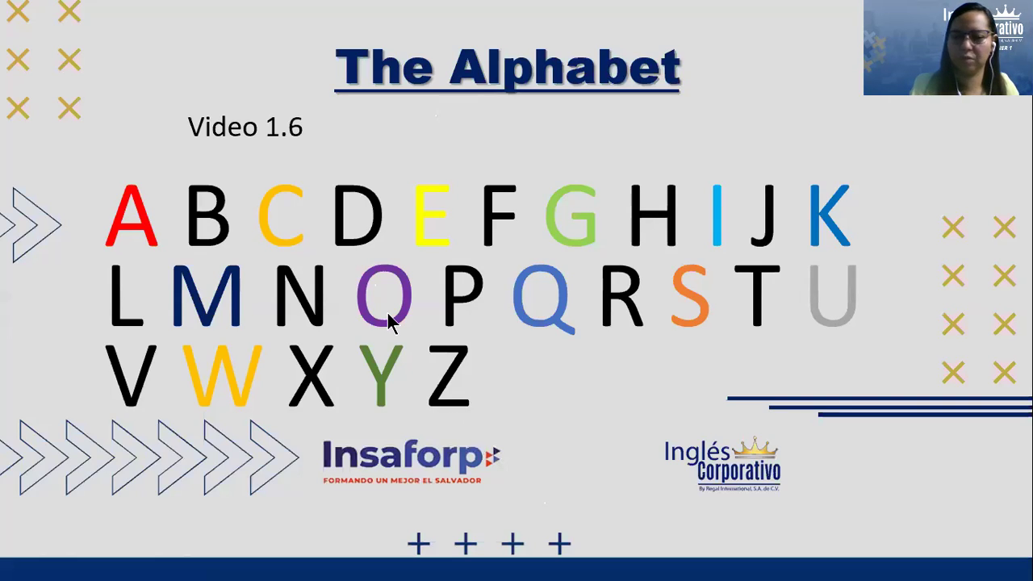
left_click(670, 233)
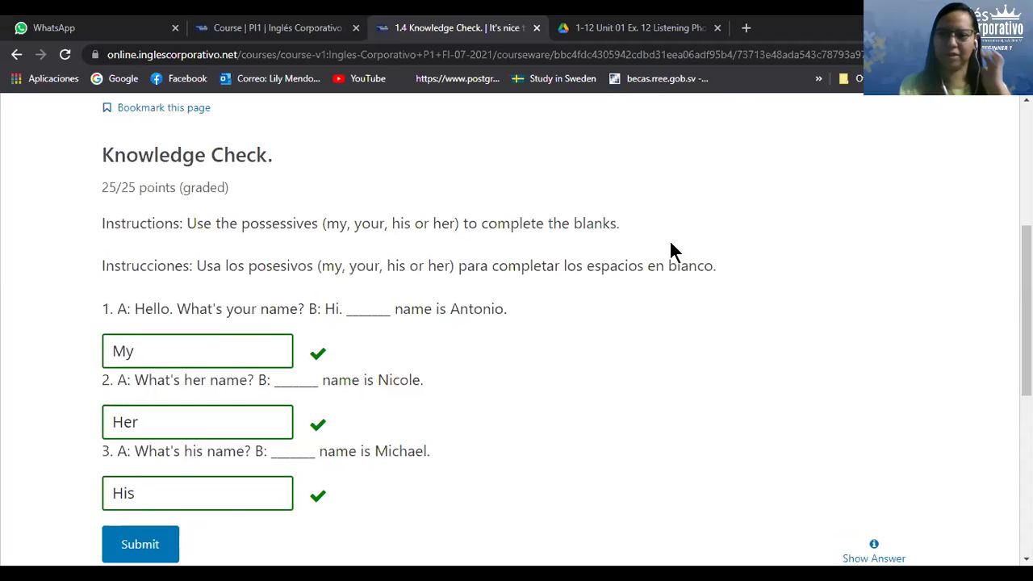
Step: In the 1.10 Knowledge Check, fill in "I'm" for question 1, submit it and check the grading
scroll(670, 244, "up", 2)
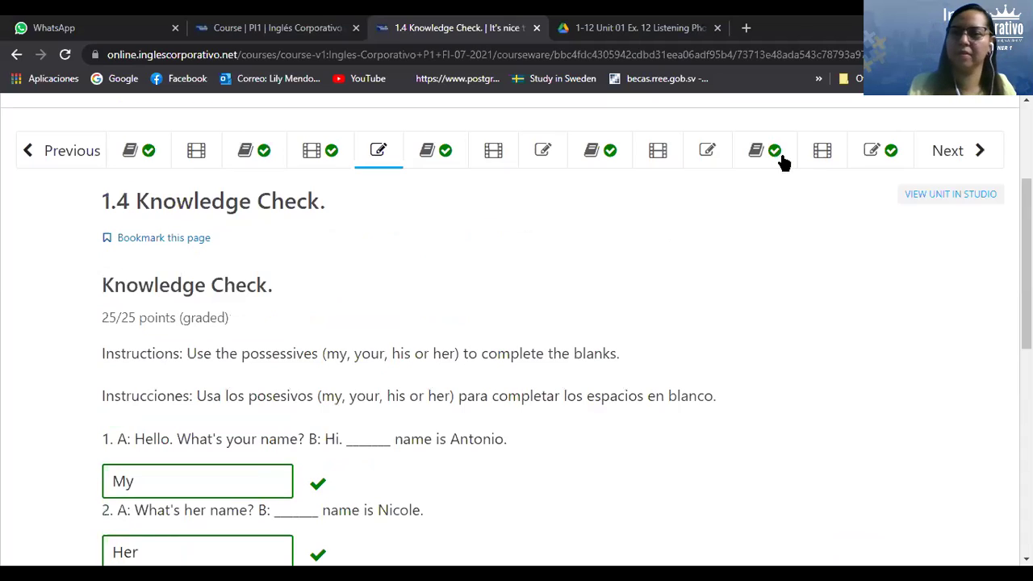
left_click(706, 157)
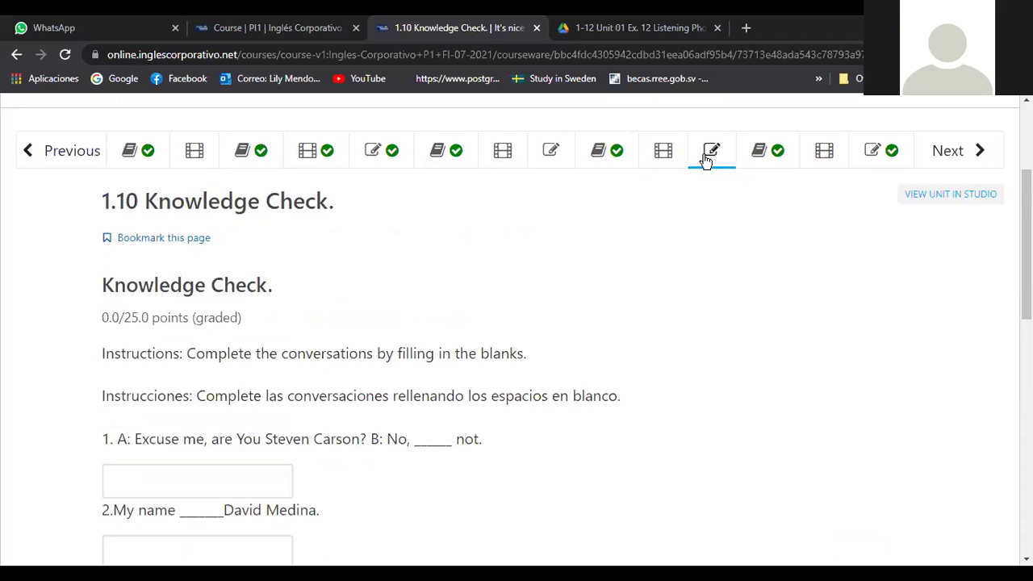
scroll(542, 331, "down", 2)
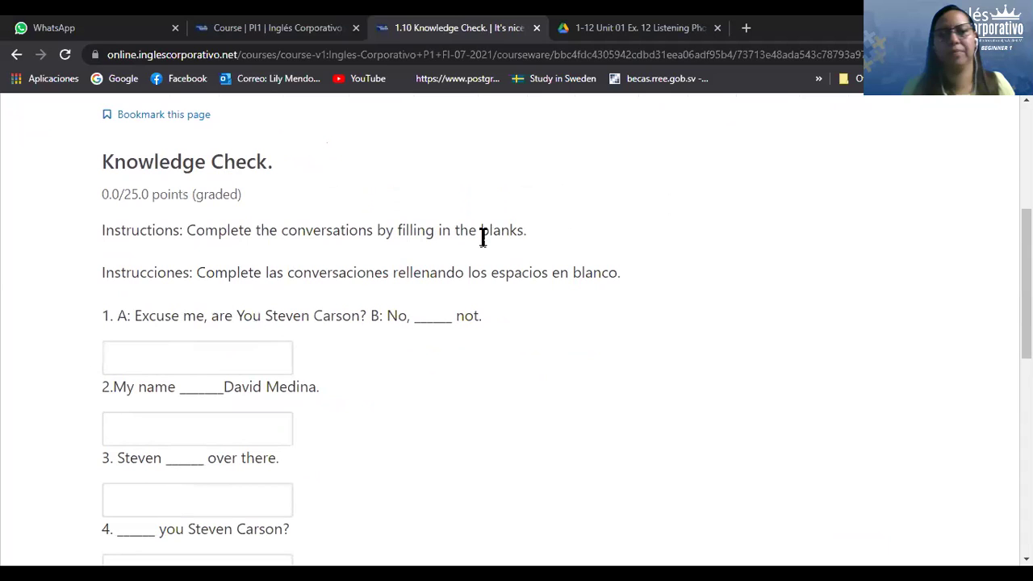
left_click(168, 346)
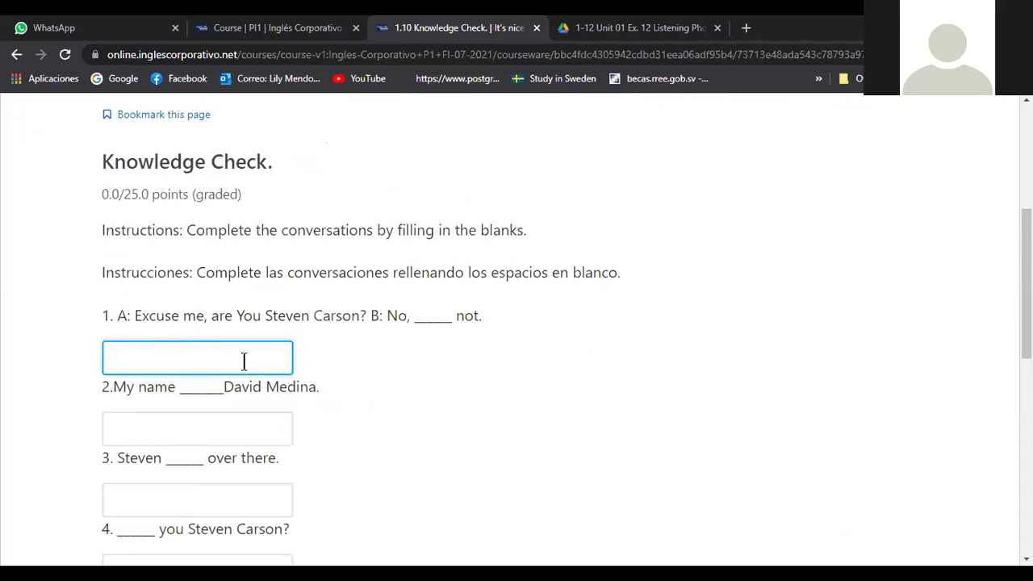
type("I'm")
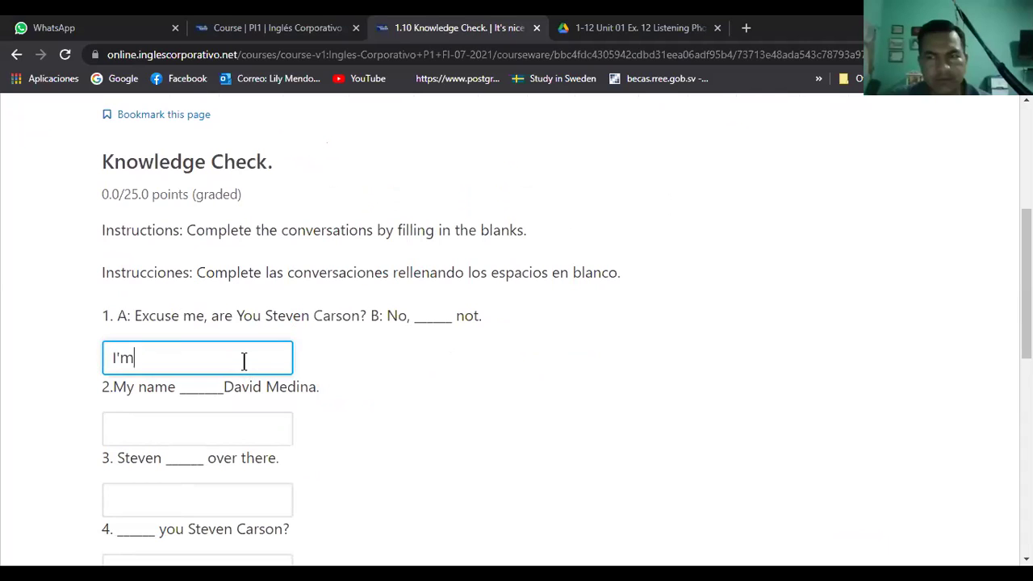
scroll(480, 353, "down", 4)
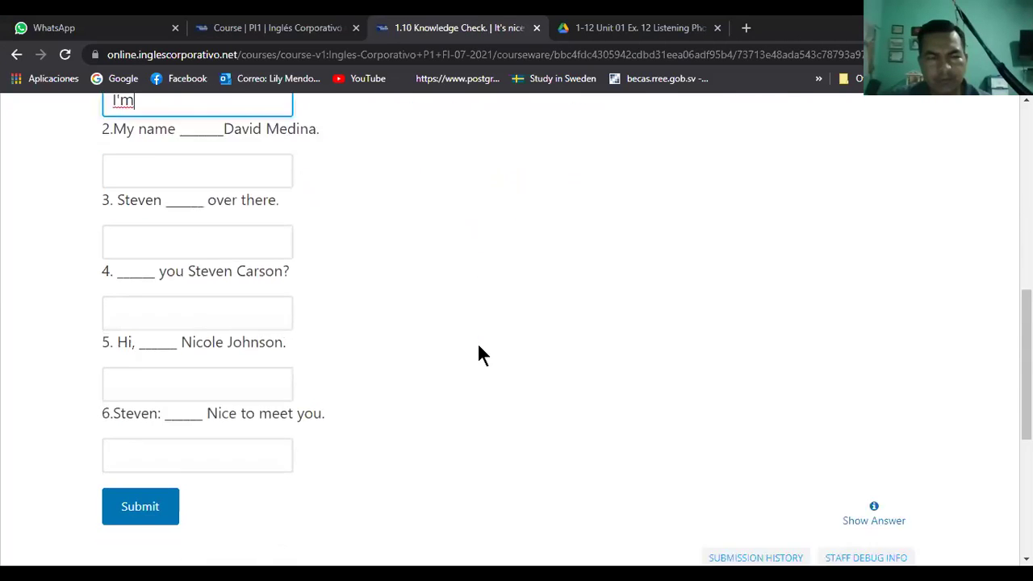
left_click(149, 475)
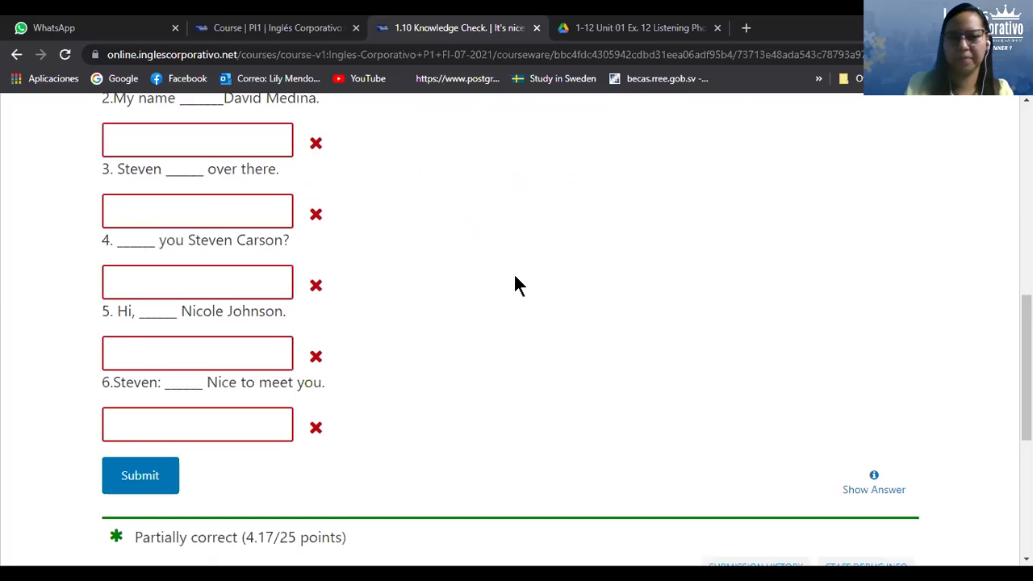
scroll(514, 285, "up", 2)
scroll(217, 285, "up", 1)
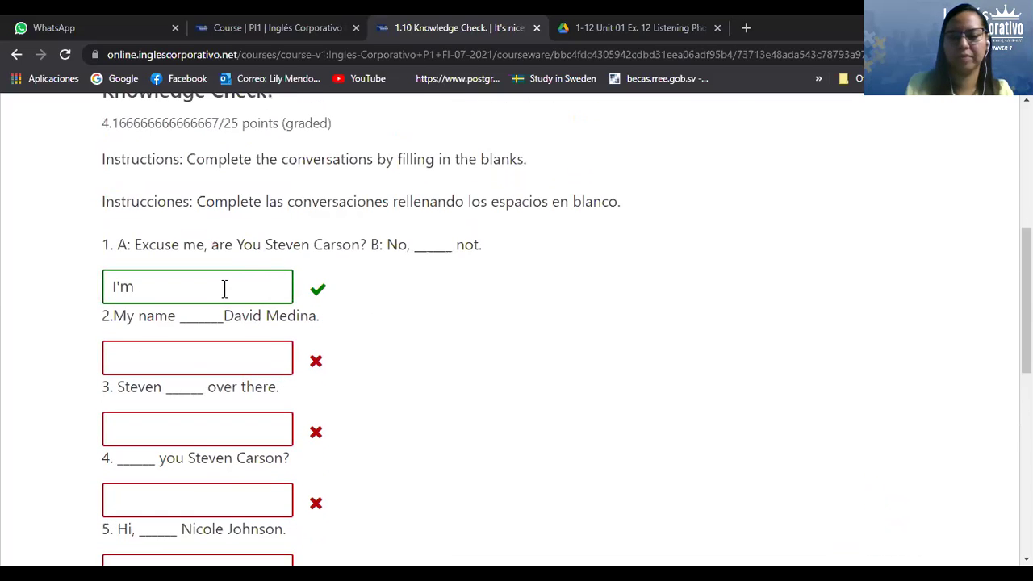
Step: Add the variant "I´m" with an acute accent after "I'm" in question 1 and compare the two spellings
left_click(224, 288)
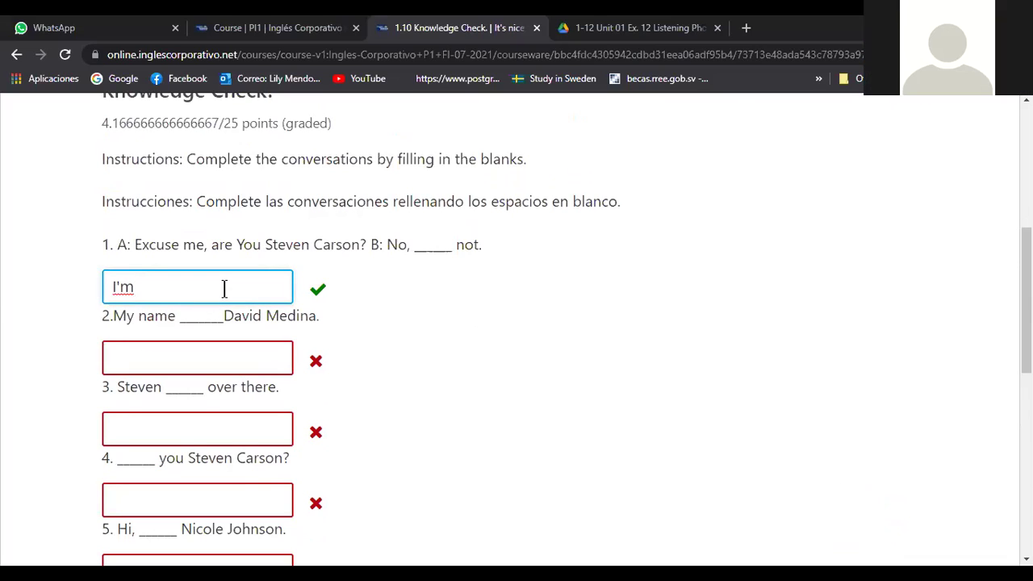
type("l")
type("´m")
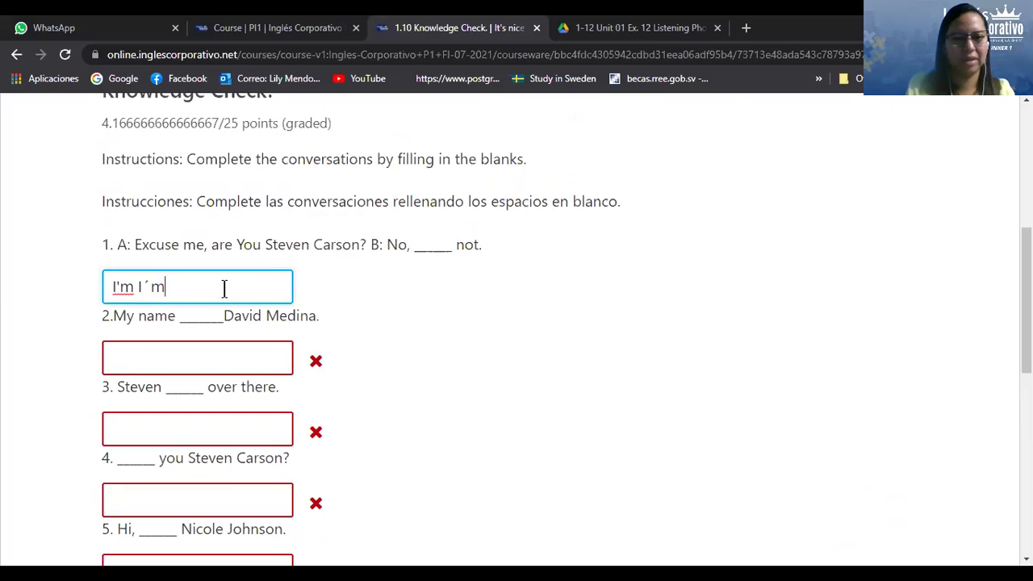
key("Left")
key("Left")
key("Left")
key("Left")
key("Right")
key("Right")
key("Right")
key("Right")
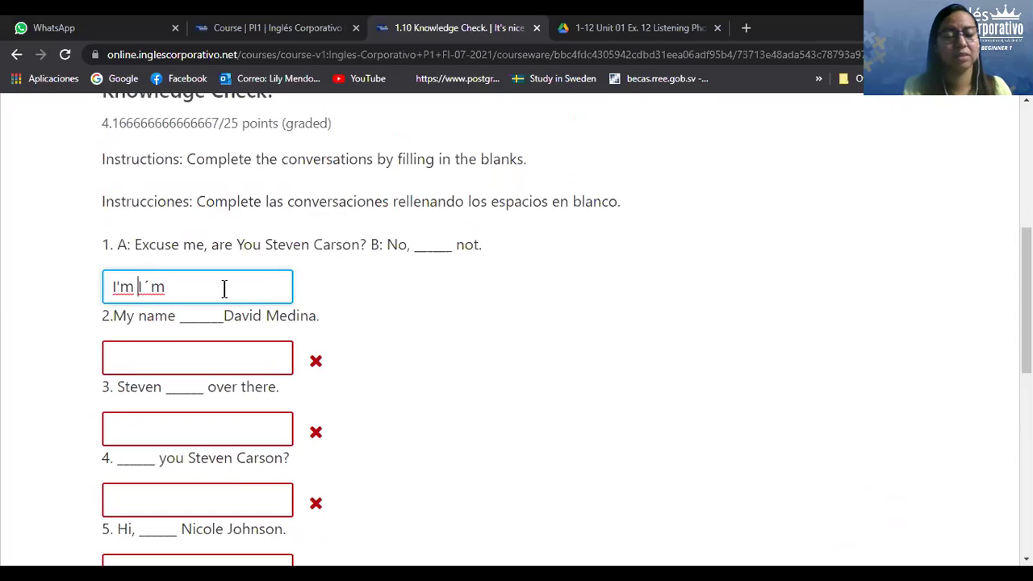
Step: Keep only "I´m" with the acute accent as the question 1 answer and submit it for grading
key("BackSpace")
key("BackSpace")
key("BackSpace")
key("BackSpace")
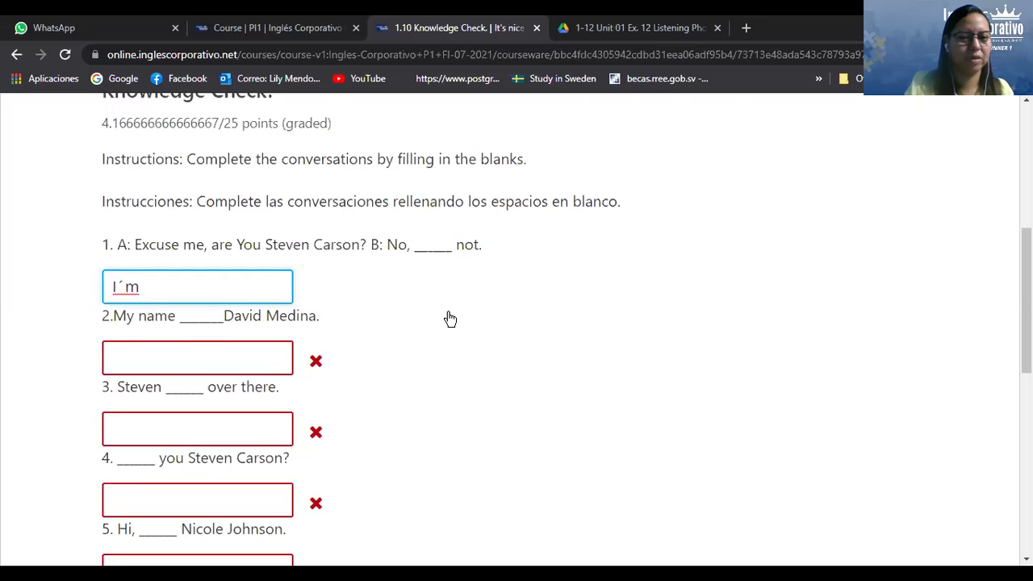
scroll(450, 319, "down", 5)
left_click(165, 286)
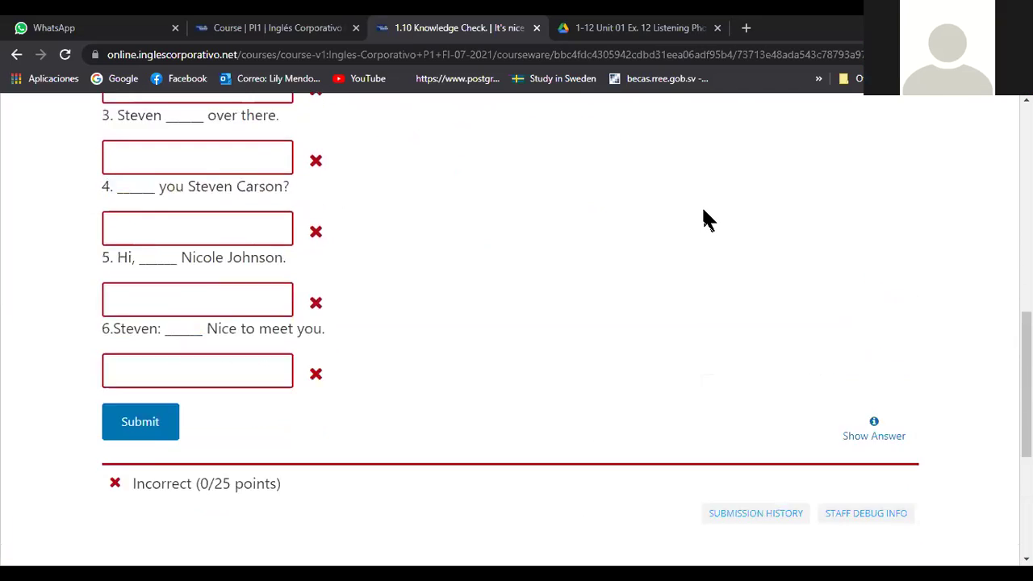
Step: Replace the question 1 answer with "I am", submit the 1.10 Knowledge Check again and check the grading
scroll(703, 220, "up", 3)
left_click(177, 248)
key("BackSpace")
key("BackSpace")
key("BackSpace")
type("I")
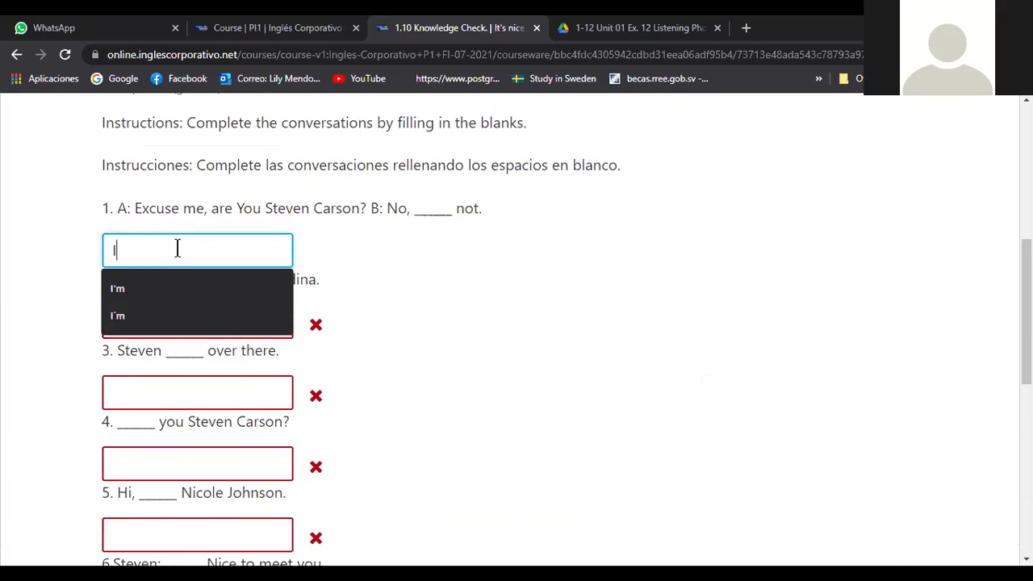
type(" am")
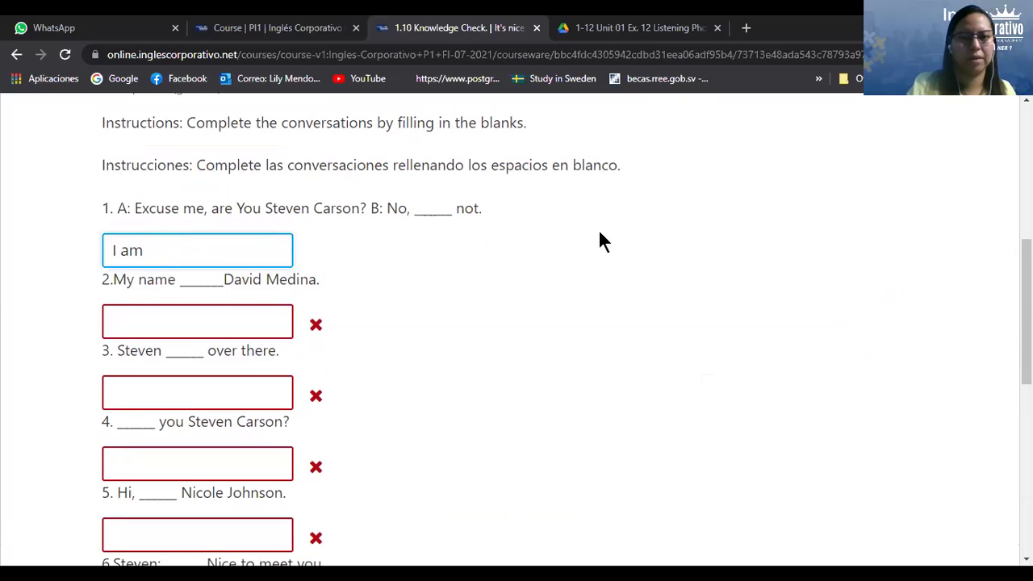
scroll(601, 241, "down", 2)
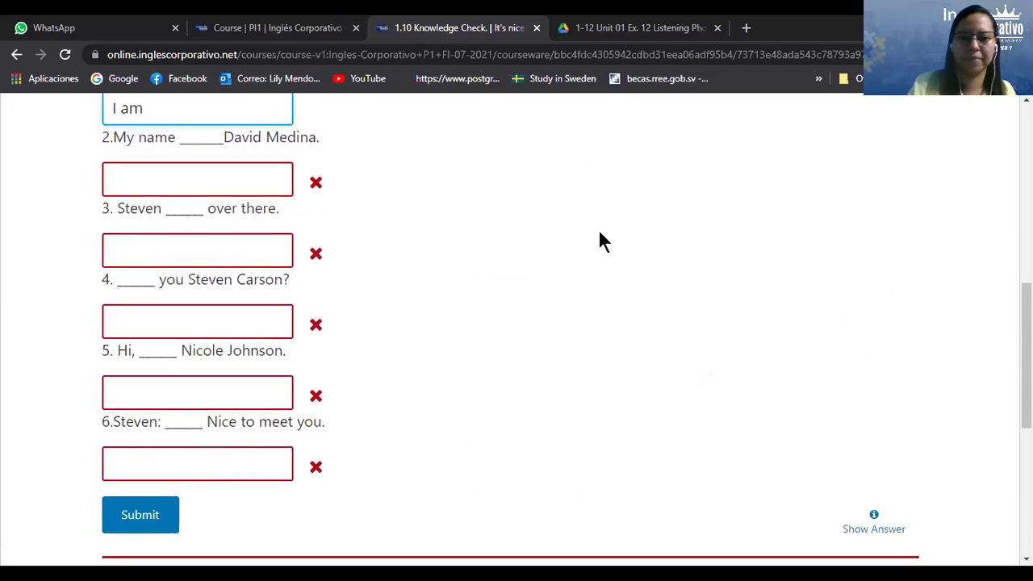
left_click(129, 486)
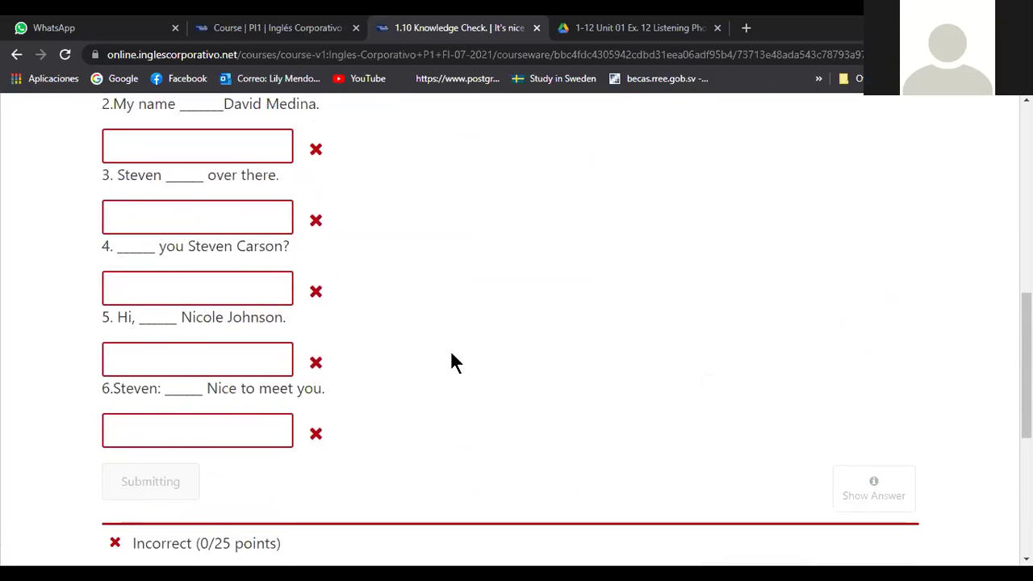
scroll(592, 286, "up", 3)
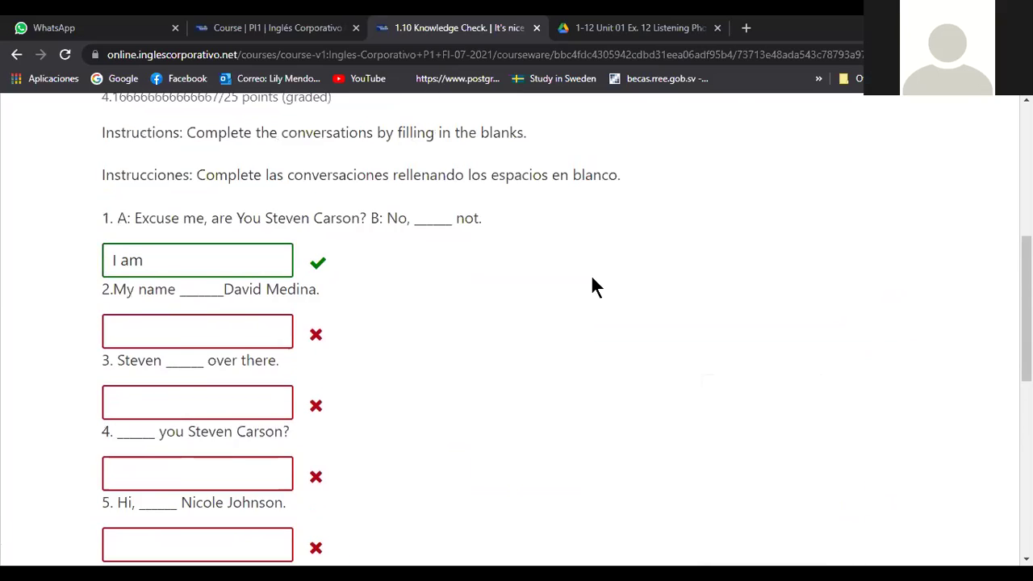
Step: Go through the single space in the question 1 answer, clear the field and re-enter "I am"
left_click(171, 275)
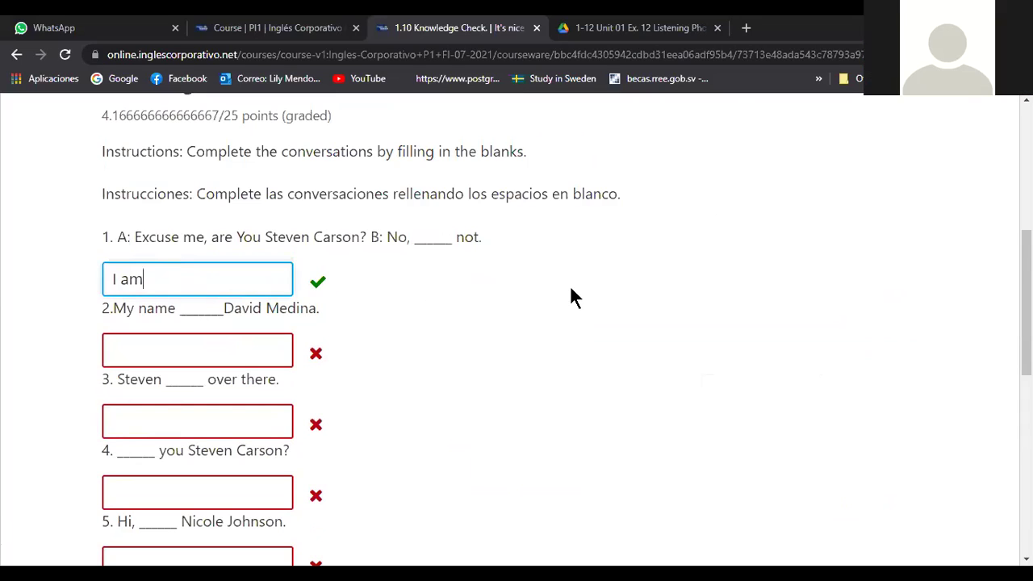
key("Left")
key("Left")
key("Left")
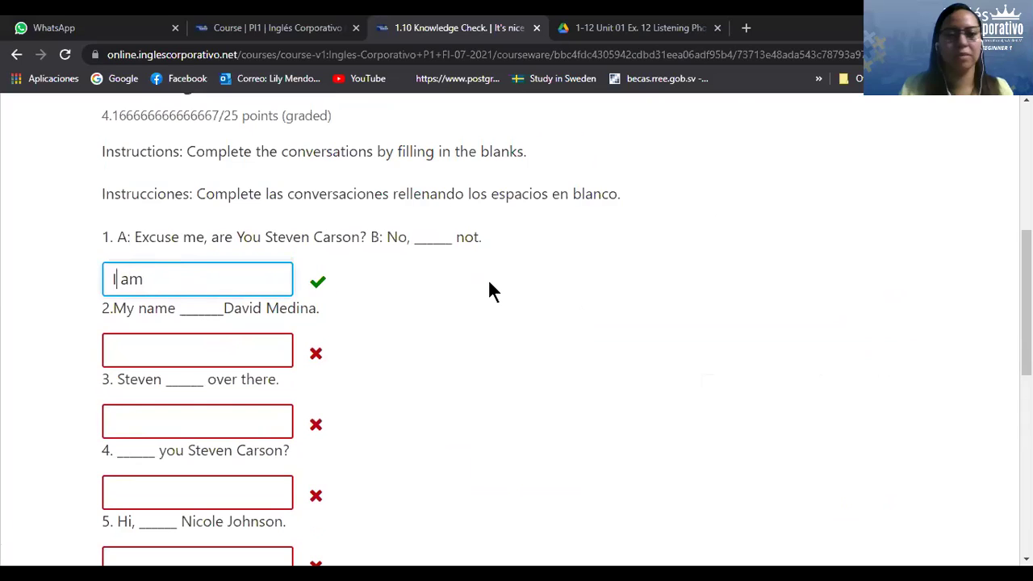
key("Right")
key("Right")
key("Delete")
key("BackSpace")
key("BackSpace")
key("BackSpace")
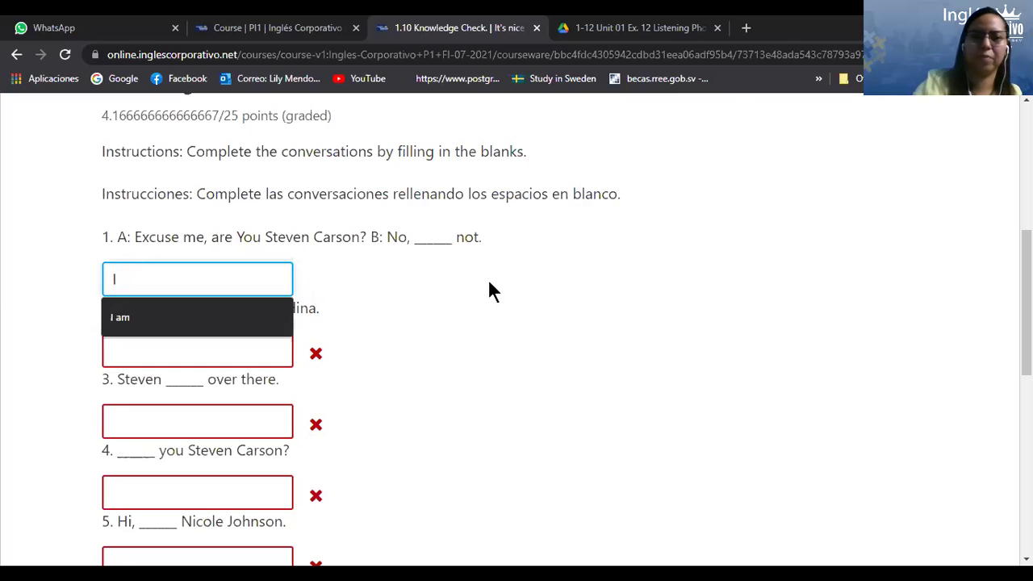
type("I am")
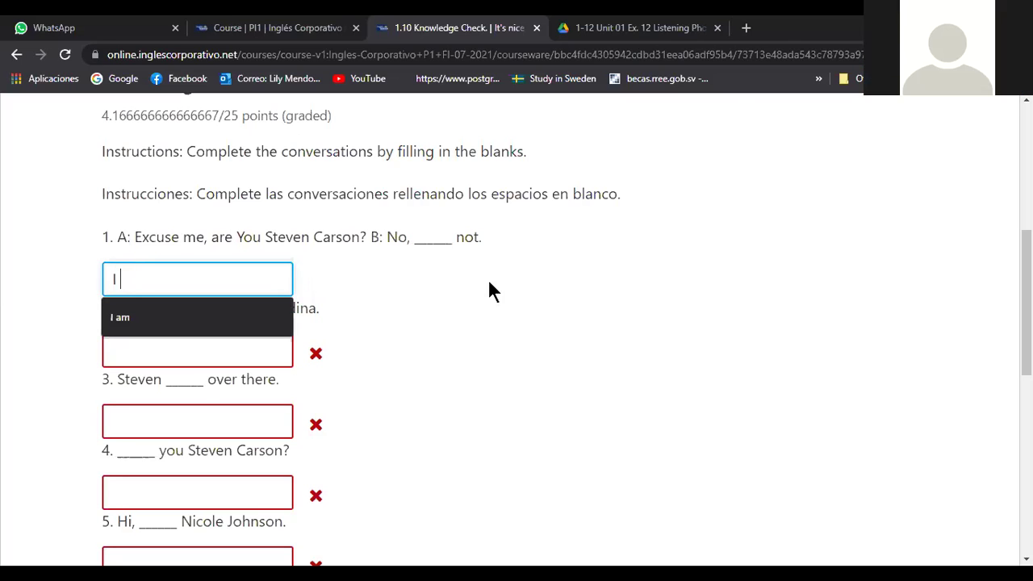
key("Tab")
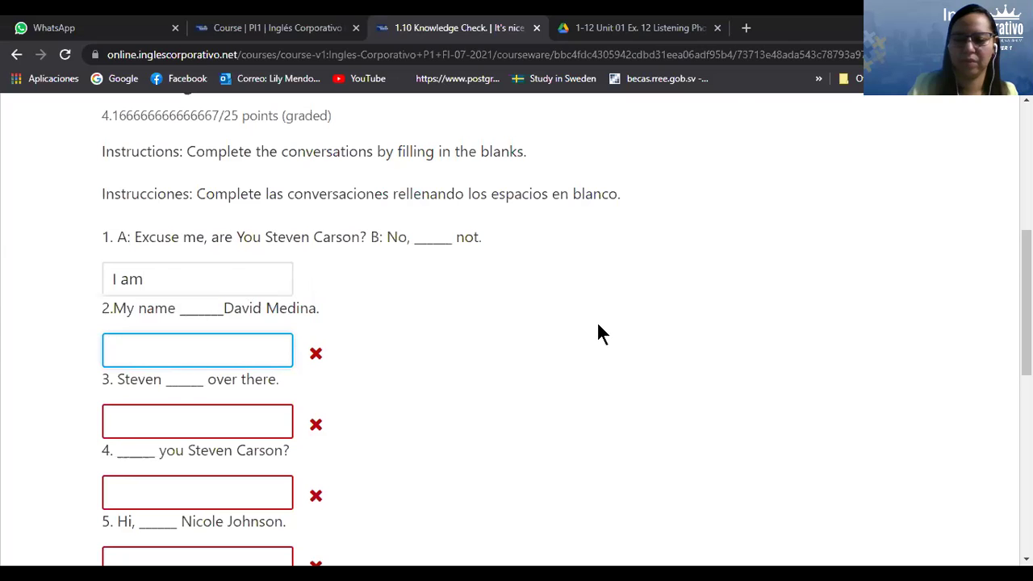
Step: Open the video unit 1.6 The Alphabet from the course sequence
scroll(529, 339, "down", 2)
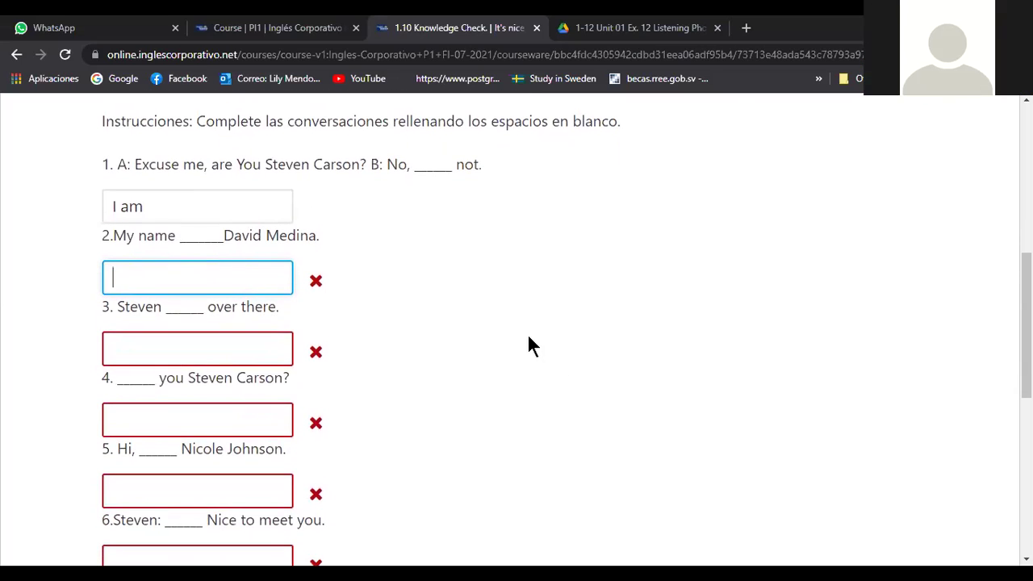
scroll(675, 298, "up", 4)
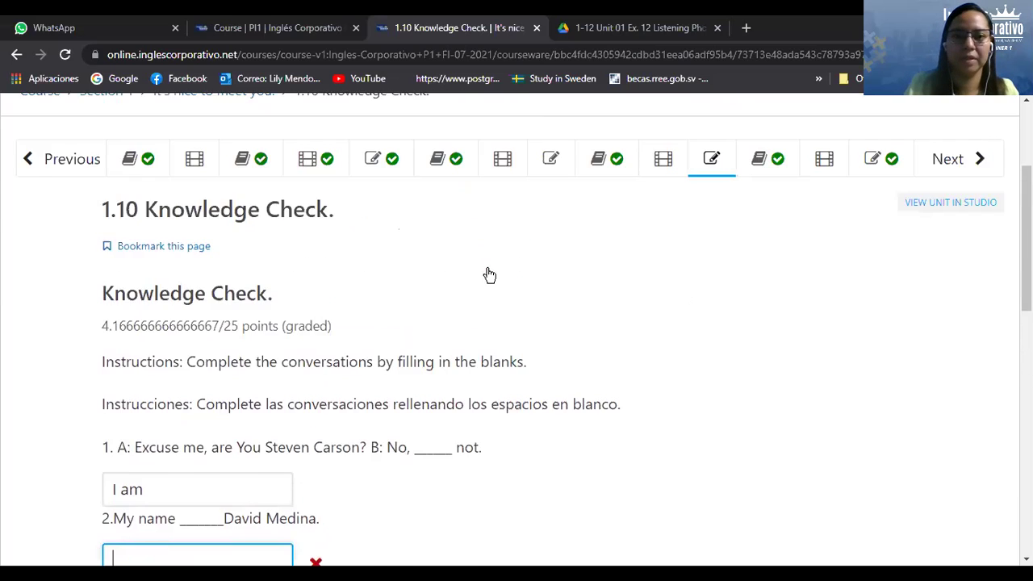
scroll(489, 275, "up", 2)
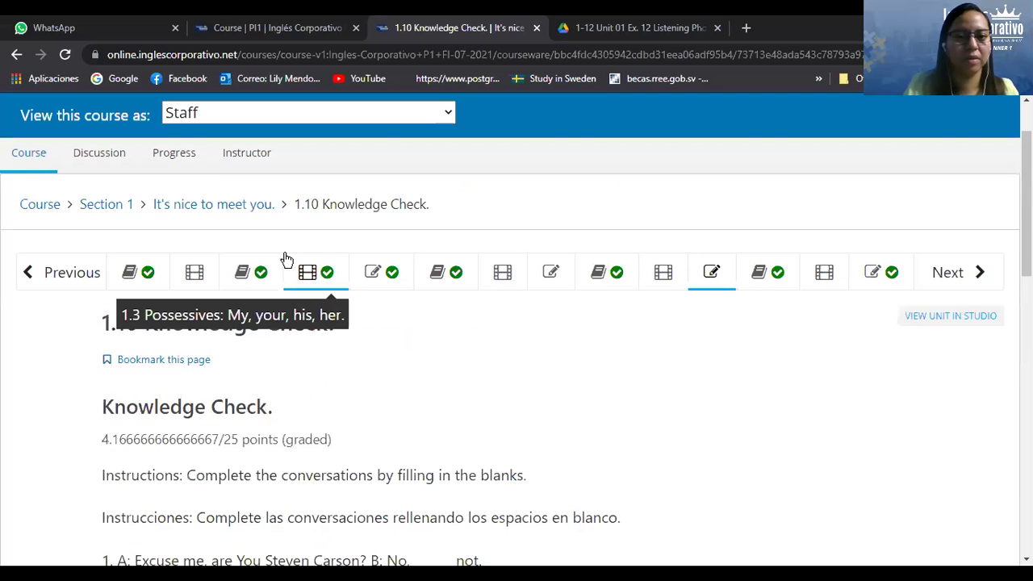
left_click(501, 275)
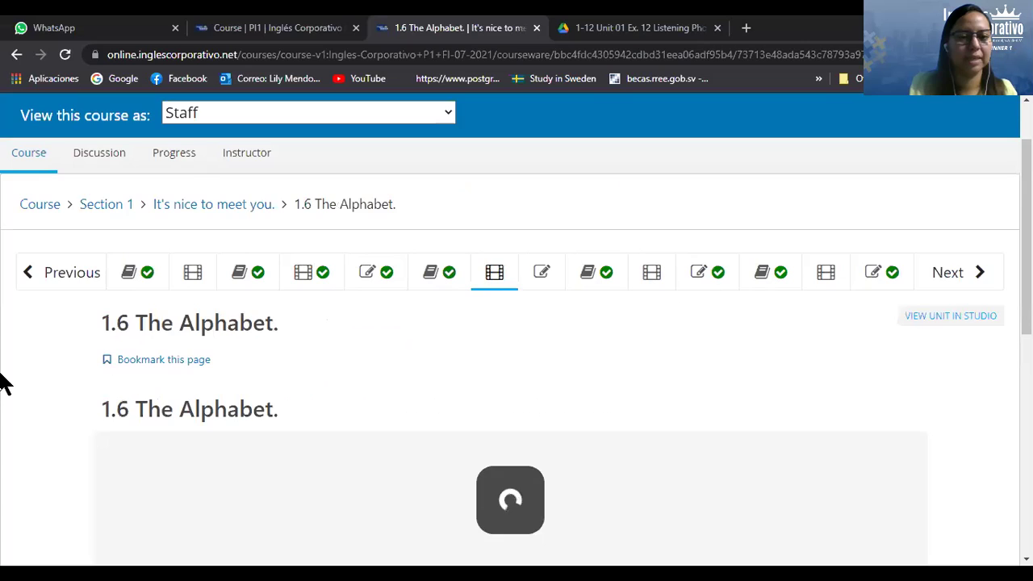
Step: Start playing the 1.6 The Alphabet video and switch it to full screen
scroll(3, 383, "down", 3)
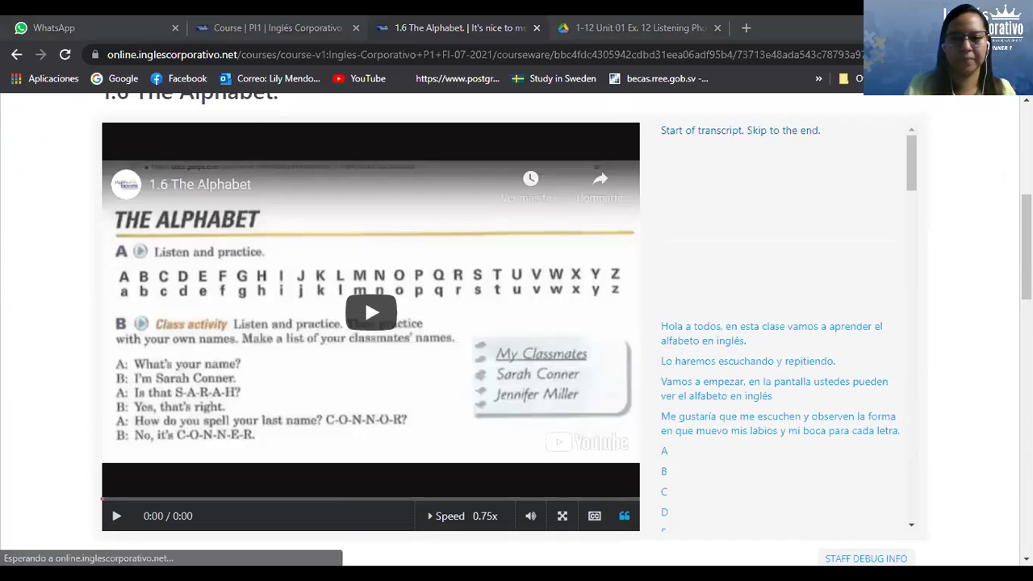
left_click(112, 517)
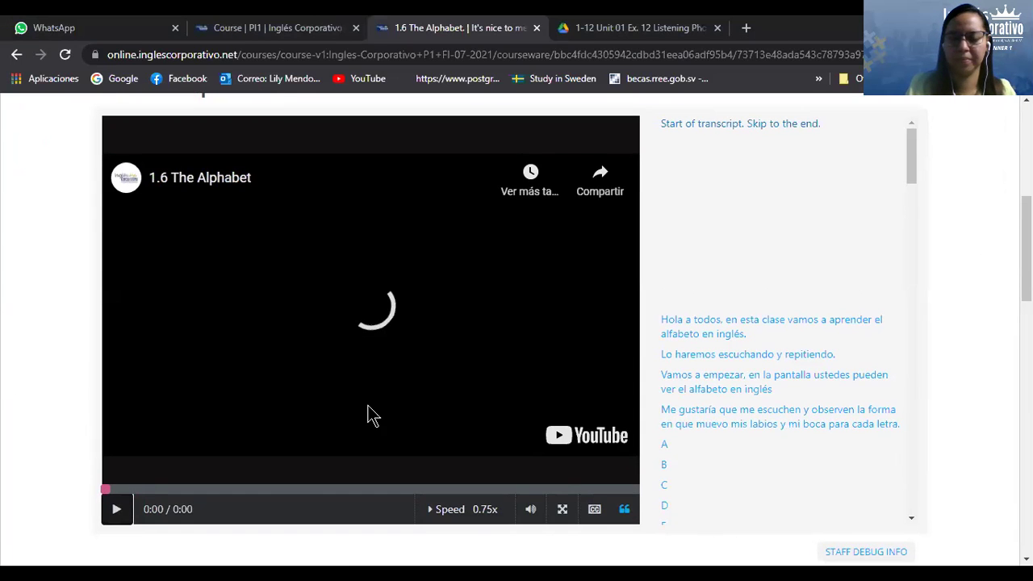
scroll(560, 433, "down", 1)
left_click(563, 437)
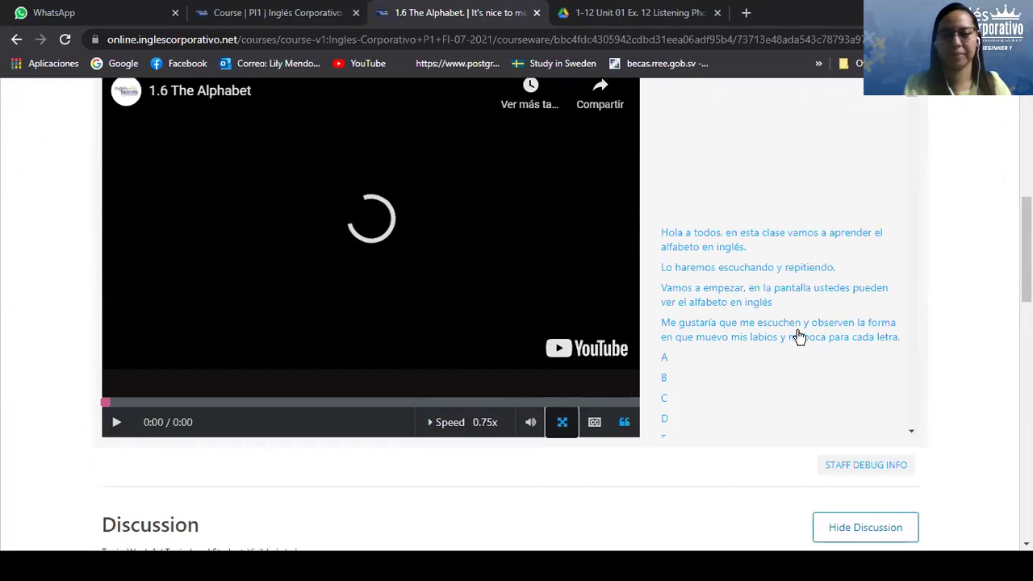